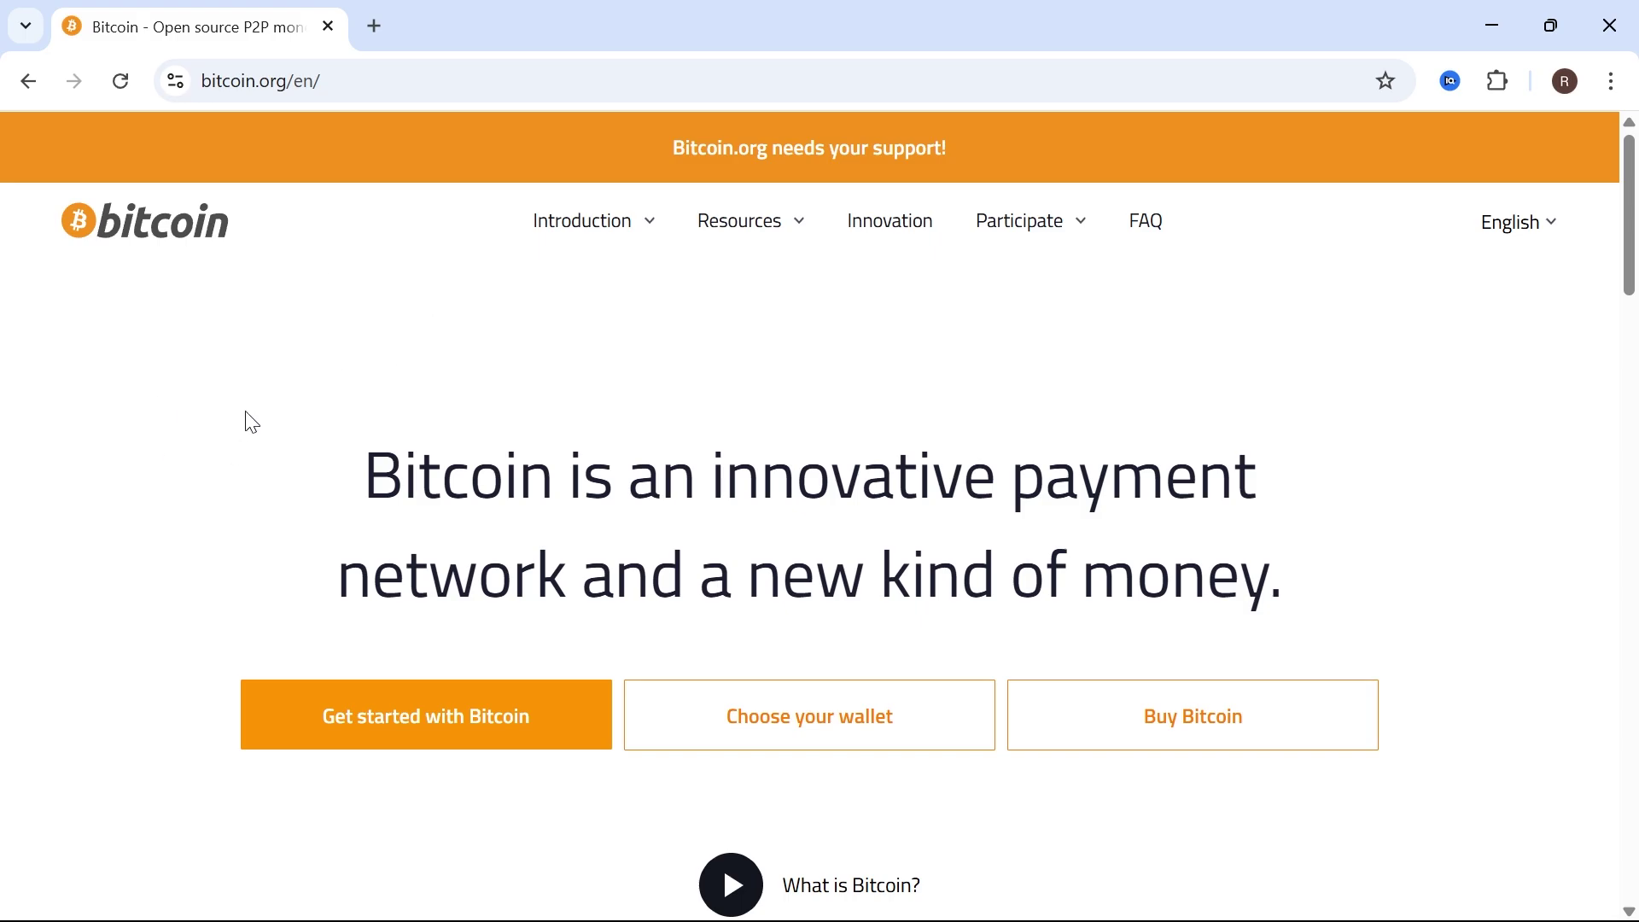
- Go to Google and search for "trust wallet", correcting a typo
click(383, 77)
text(g)
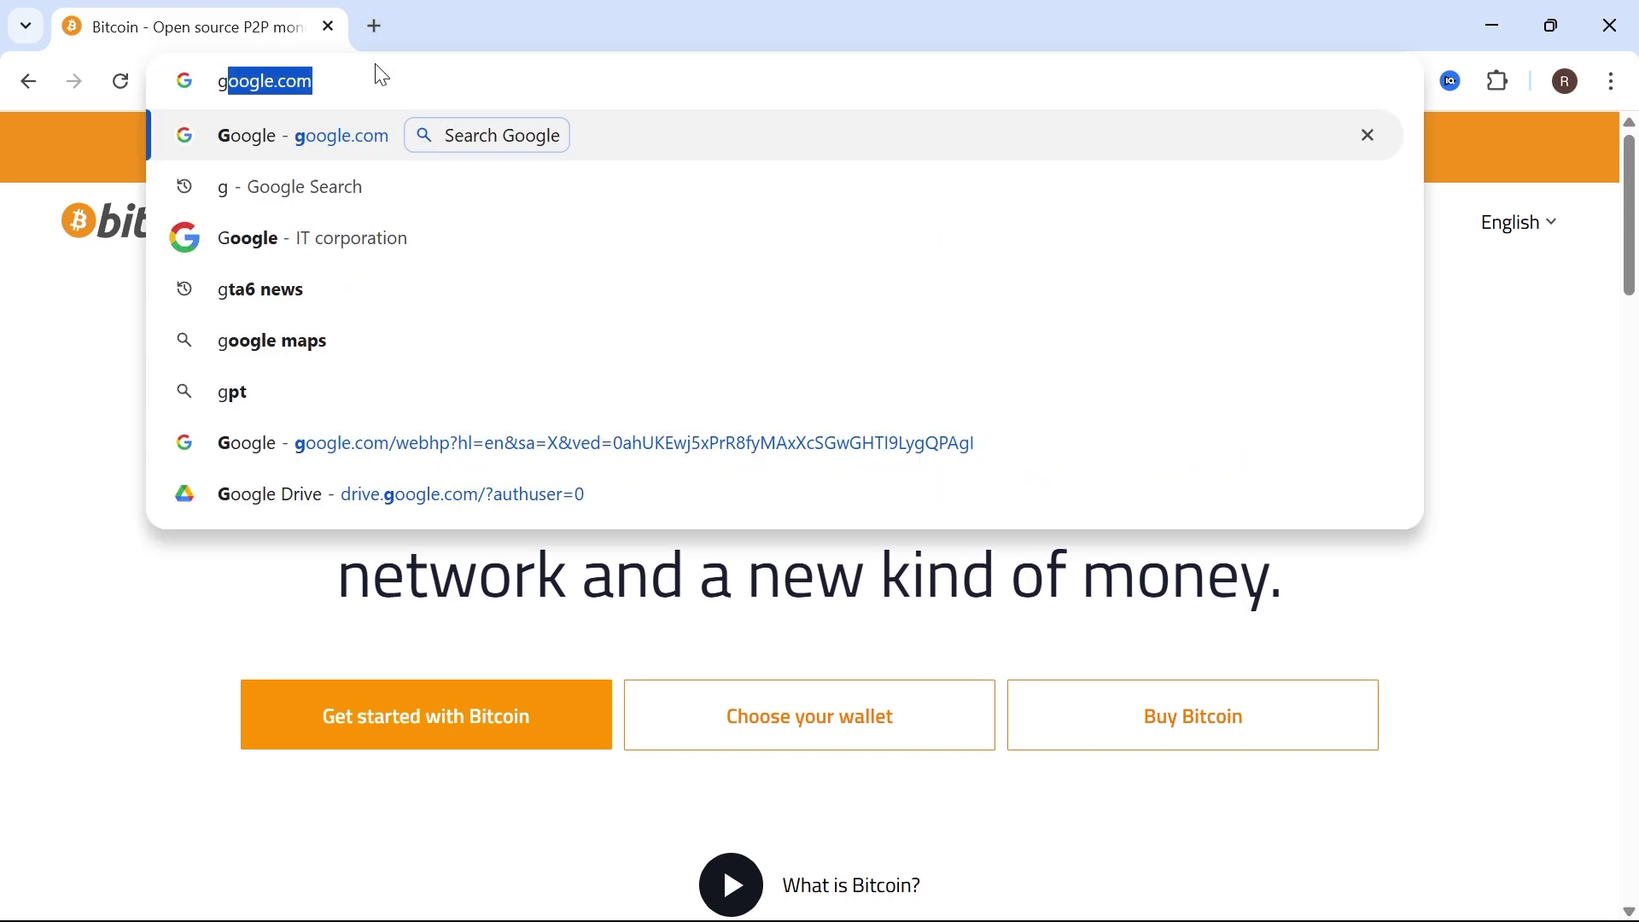
key(Return)
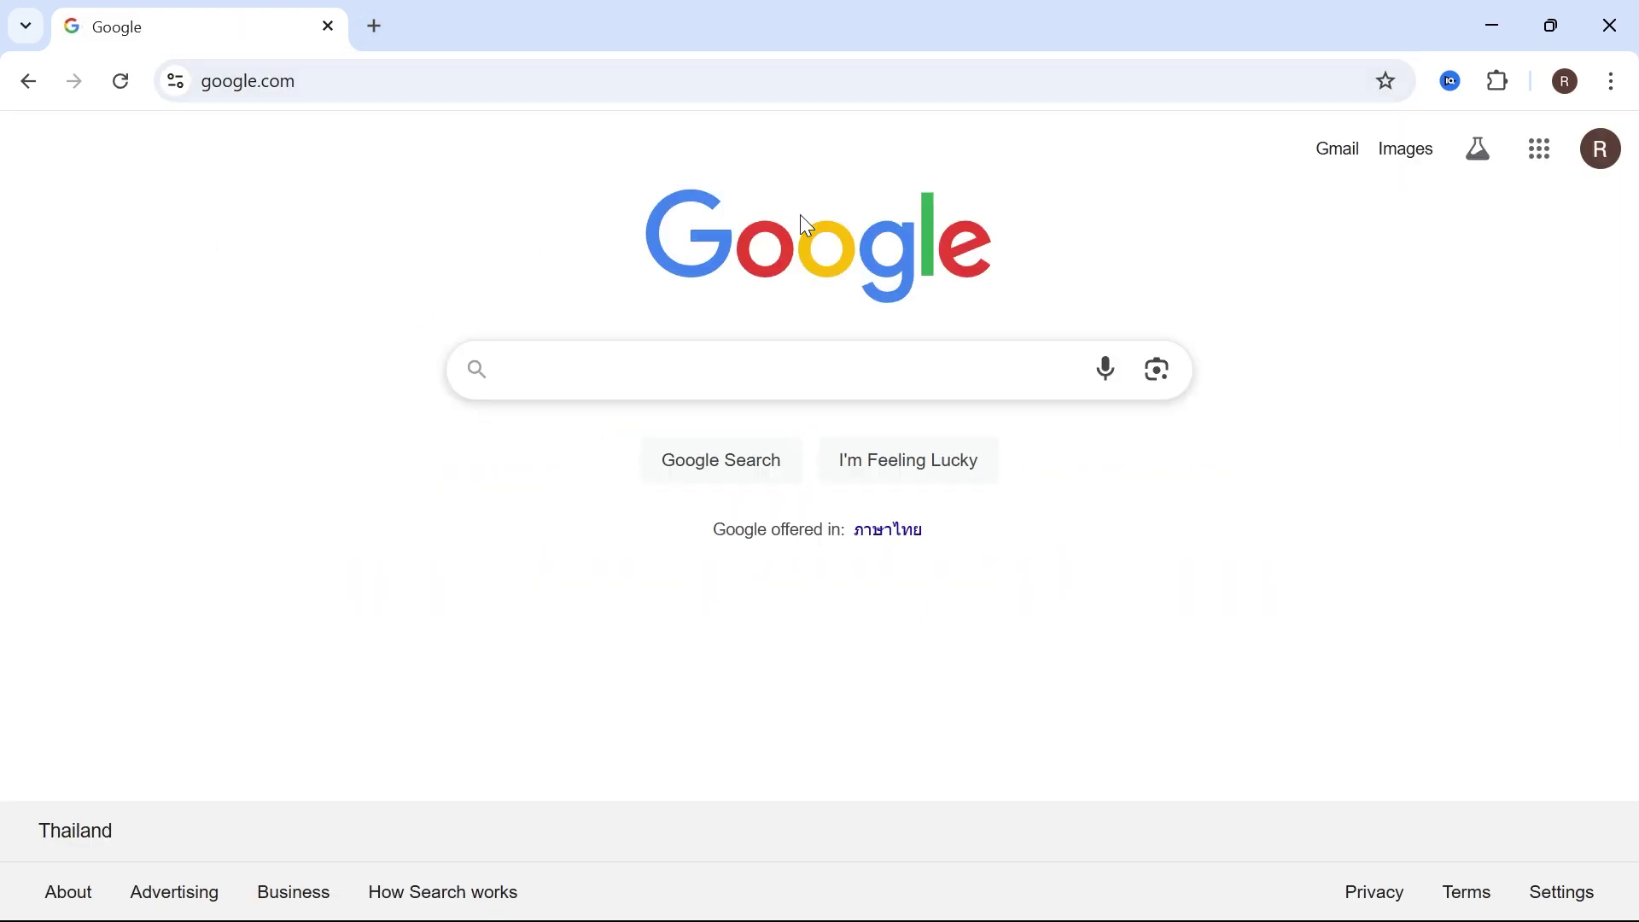
text(truat)
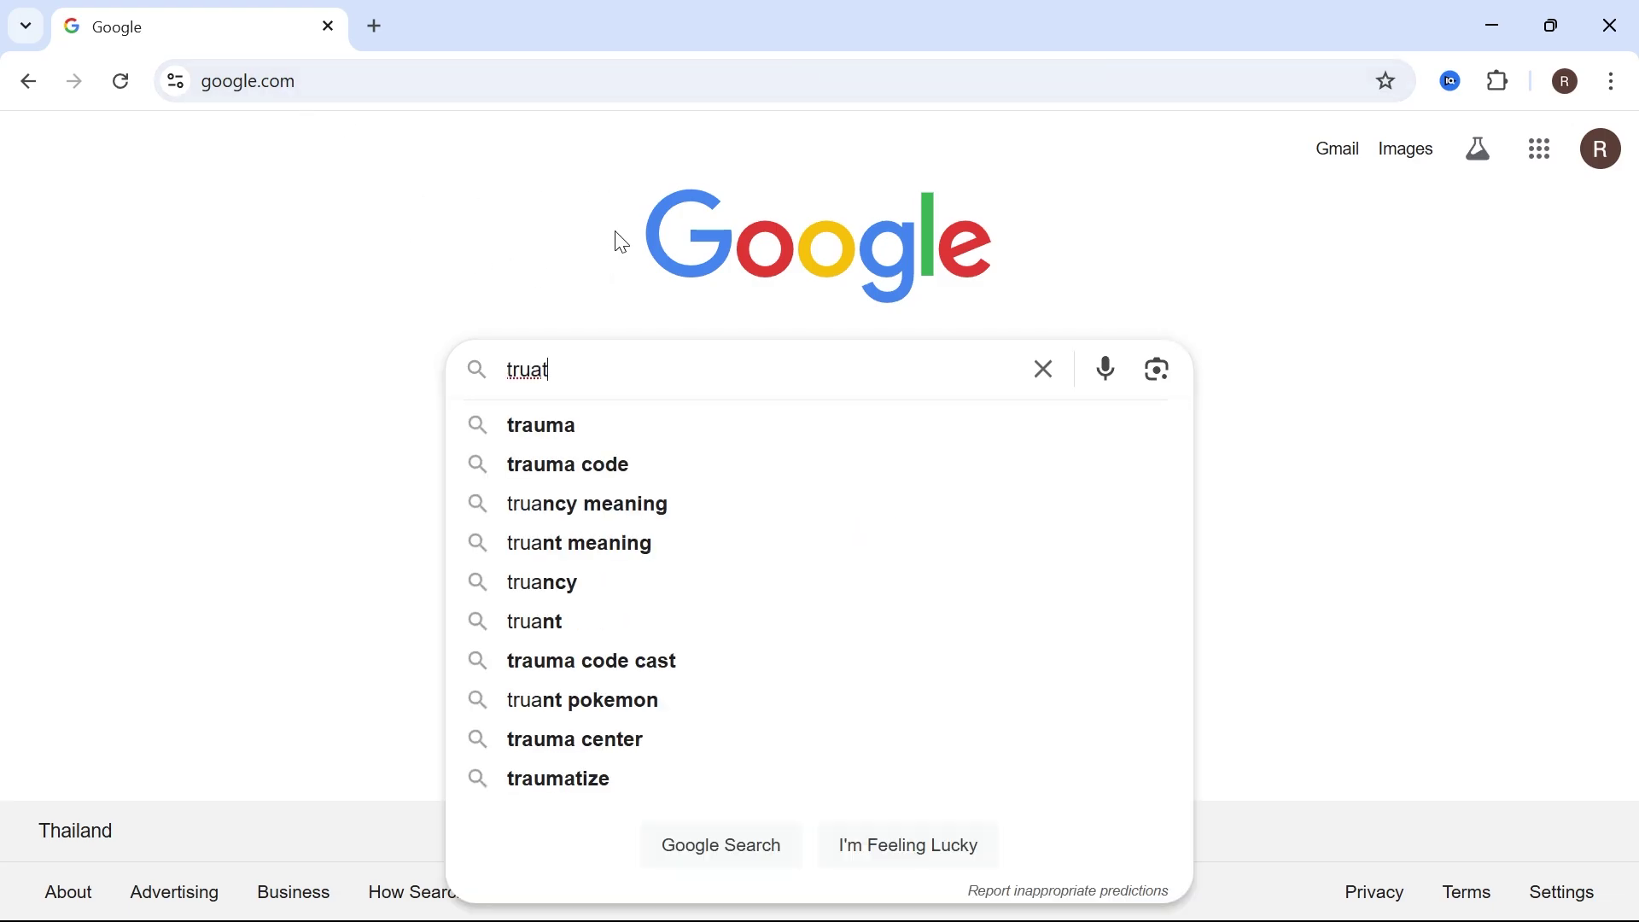
key(BackSpace)
text(st wallet)
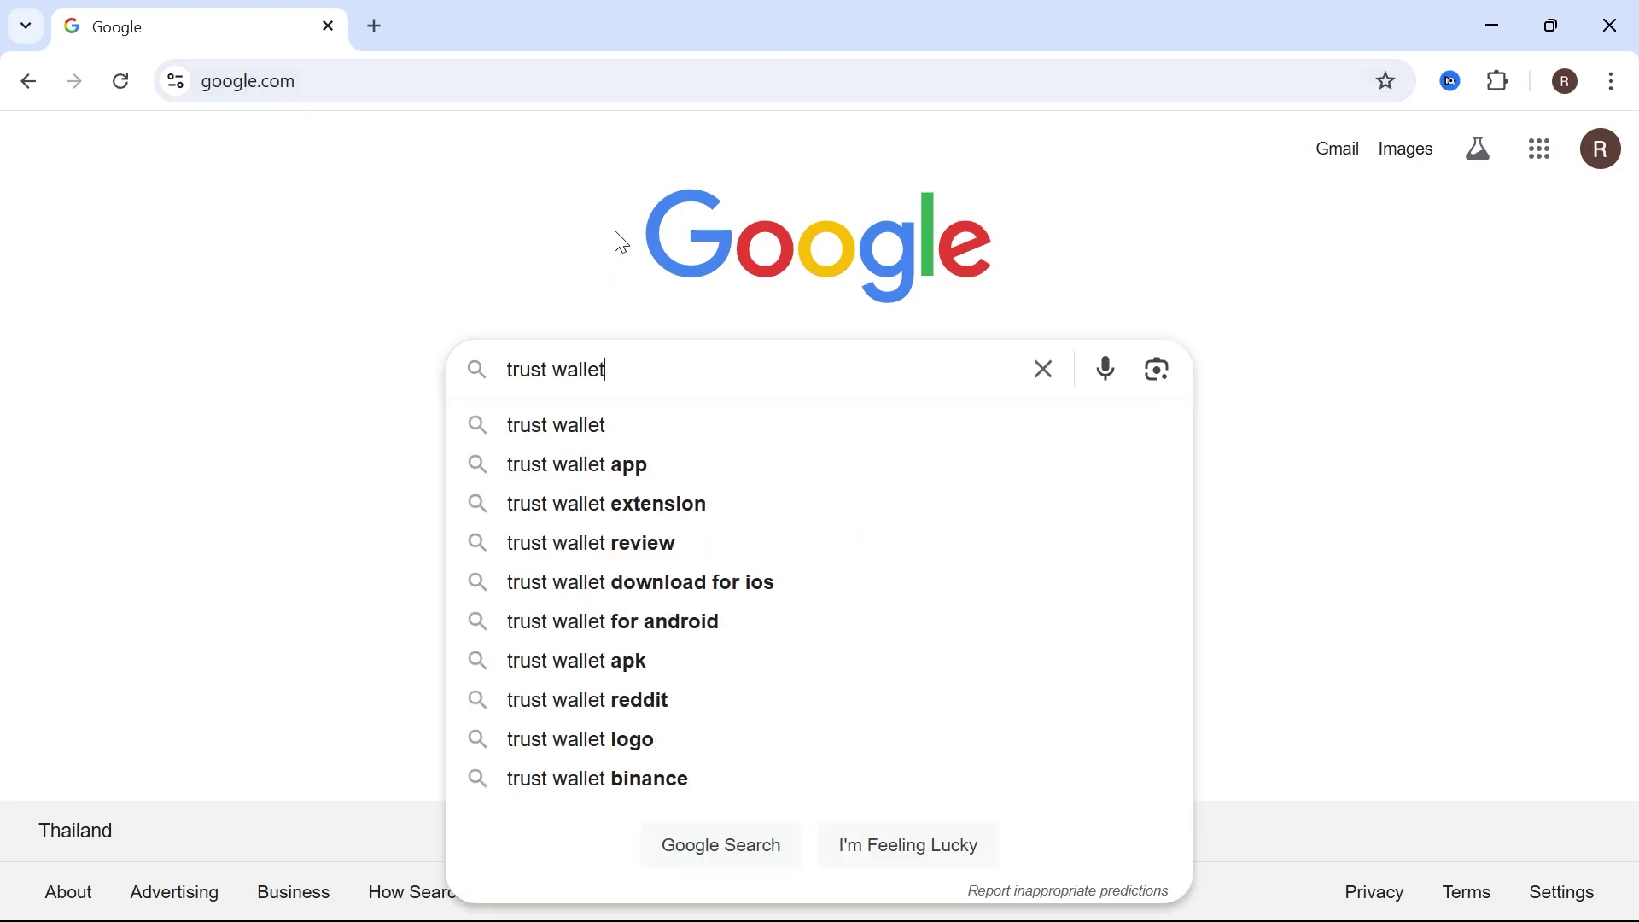
key(Return)
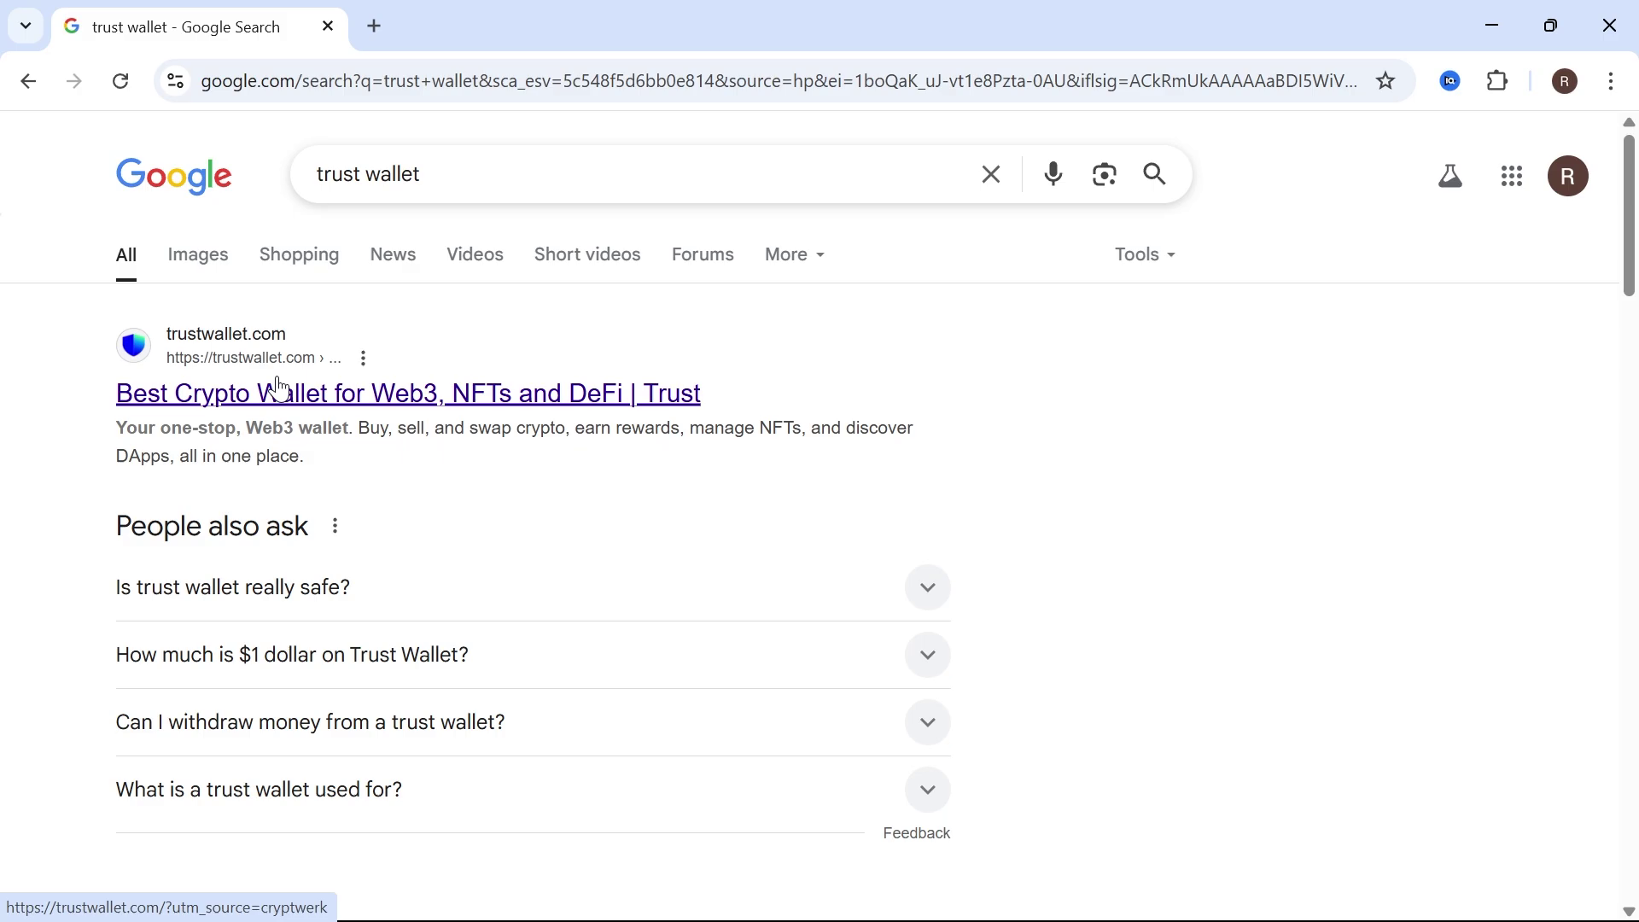
- Open trustwallet.com and choose the Chrome browser extension download
click(283, 394)
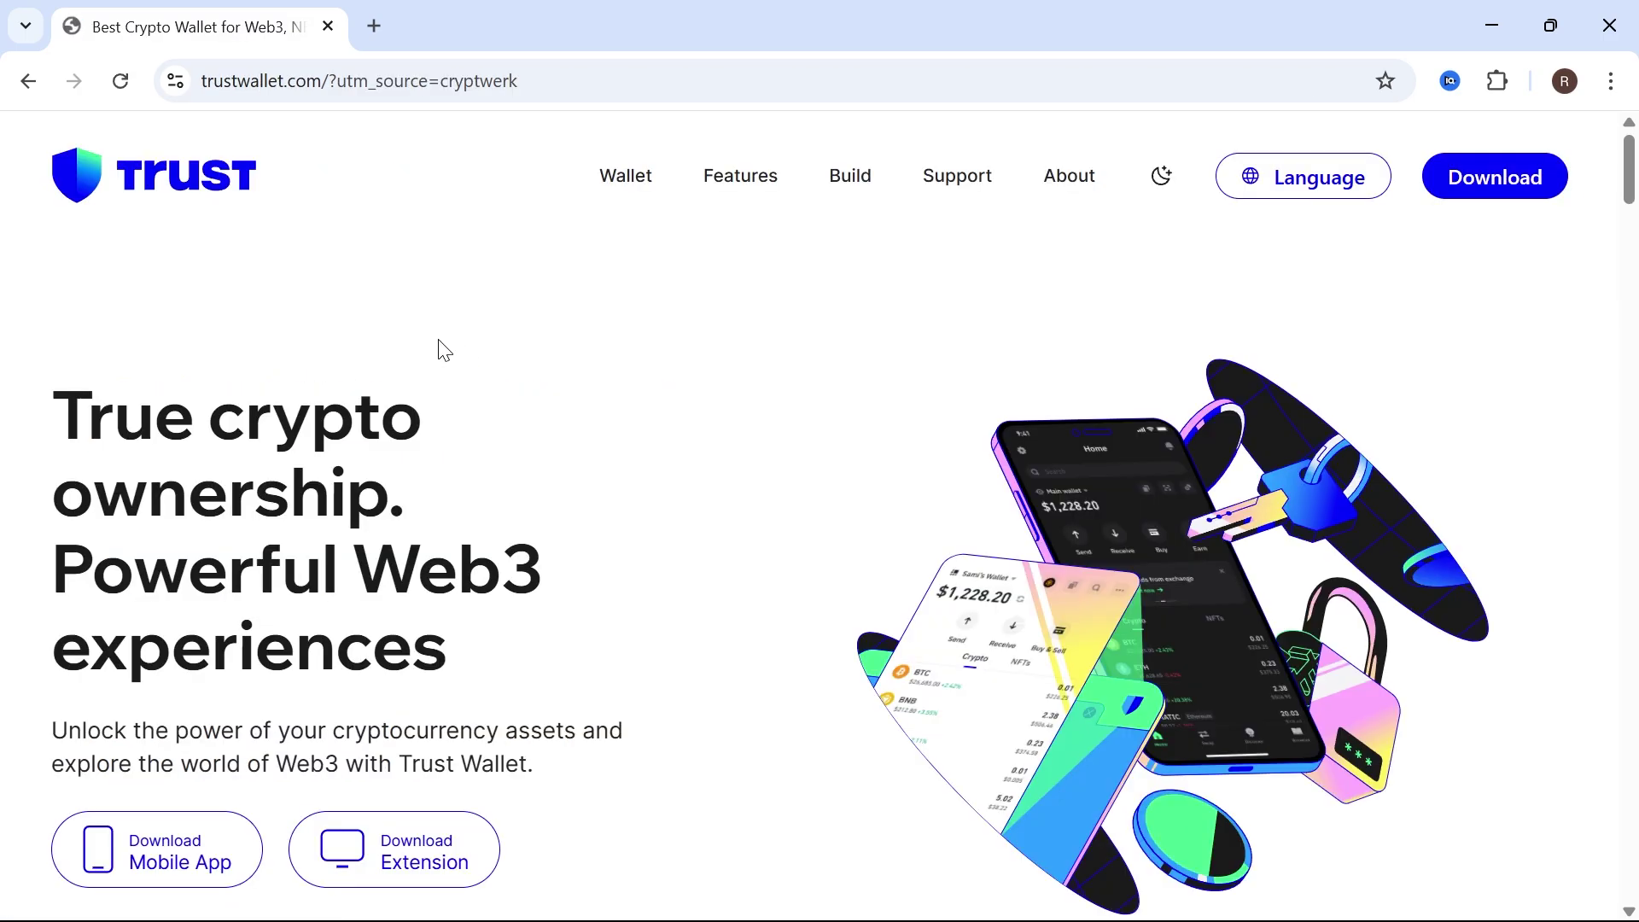
scroll(776, 270, down, 3)
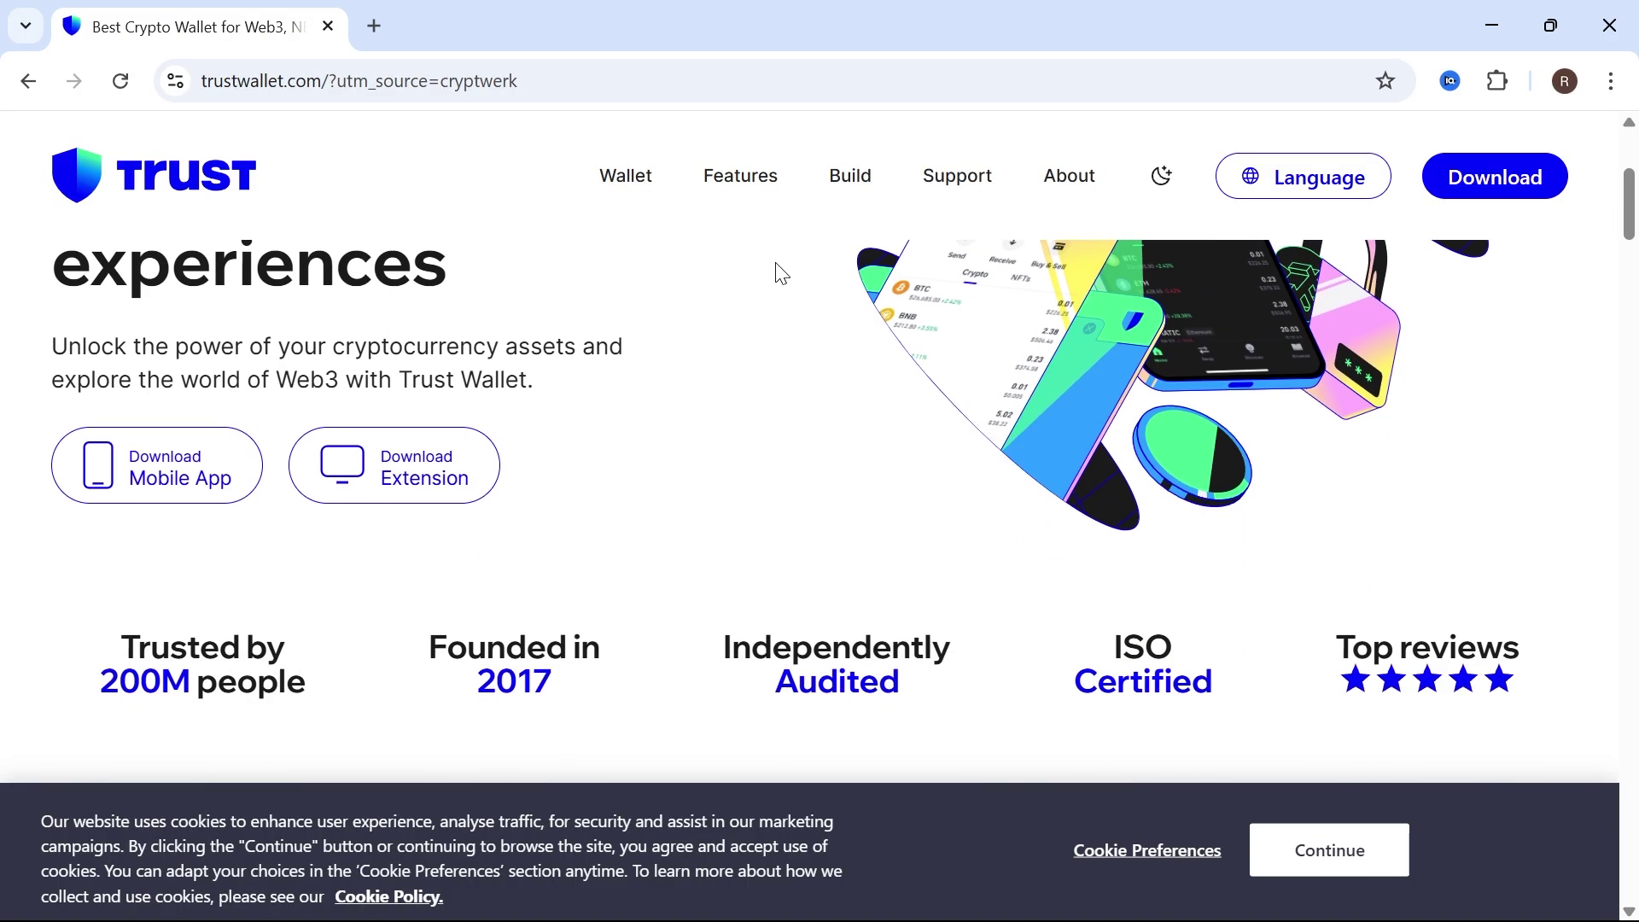
click(427, 488)
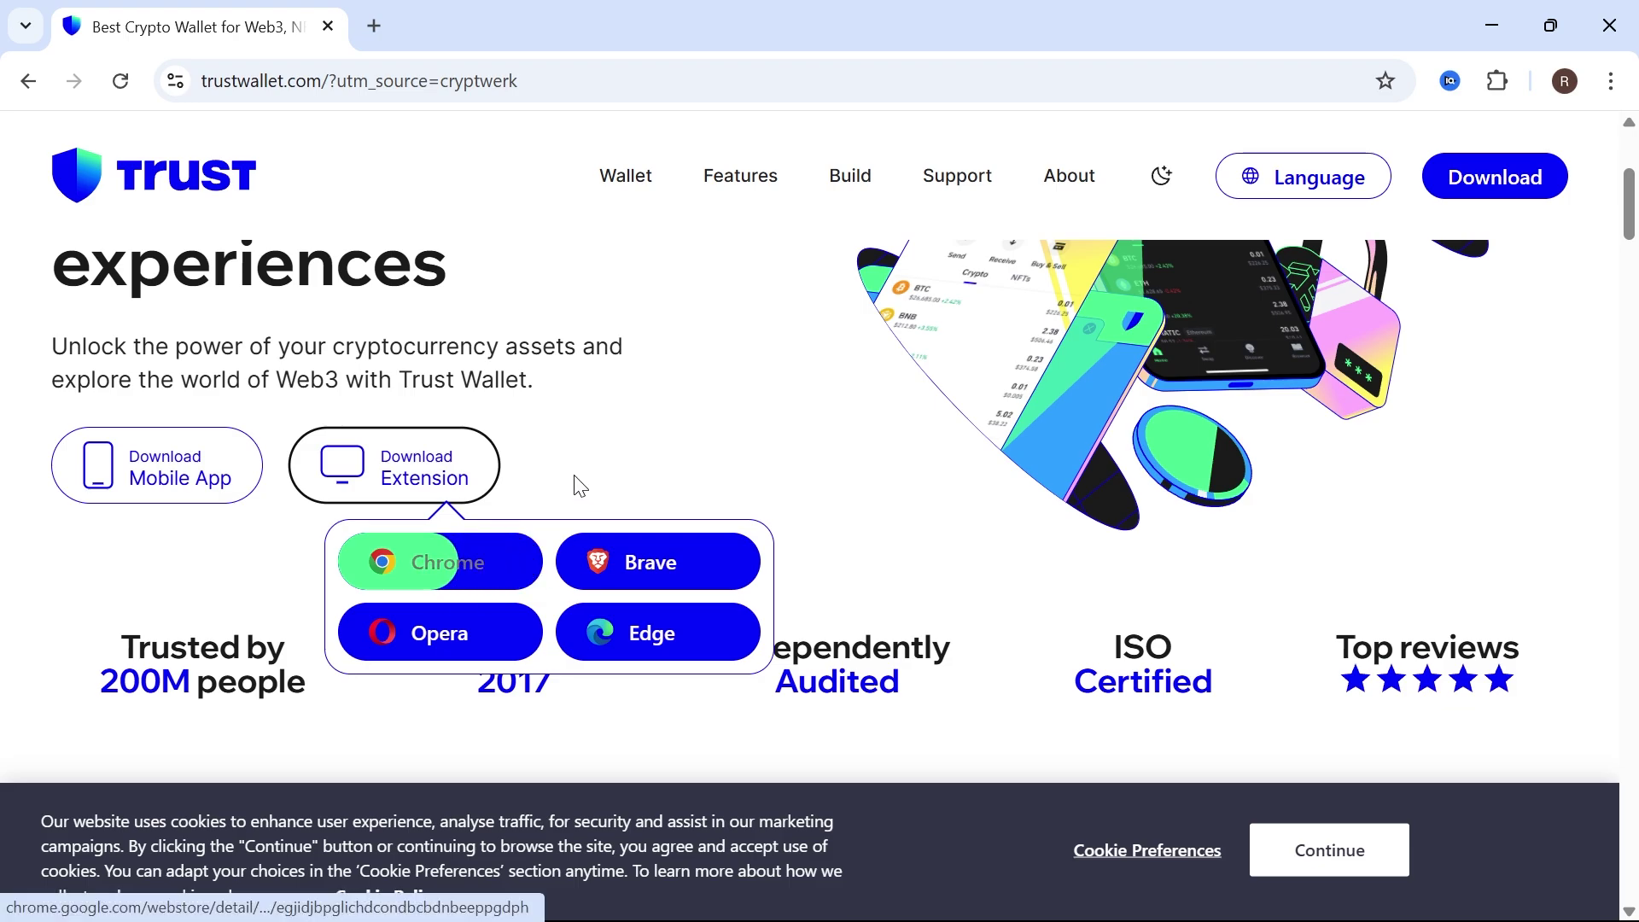
click(423, 565)
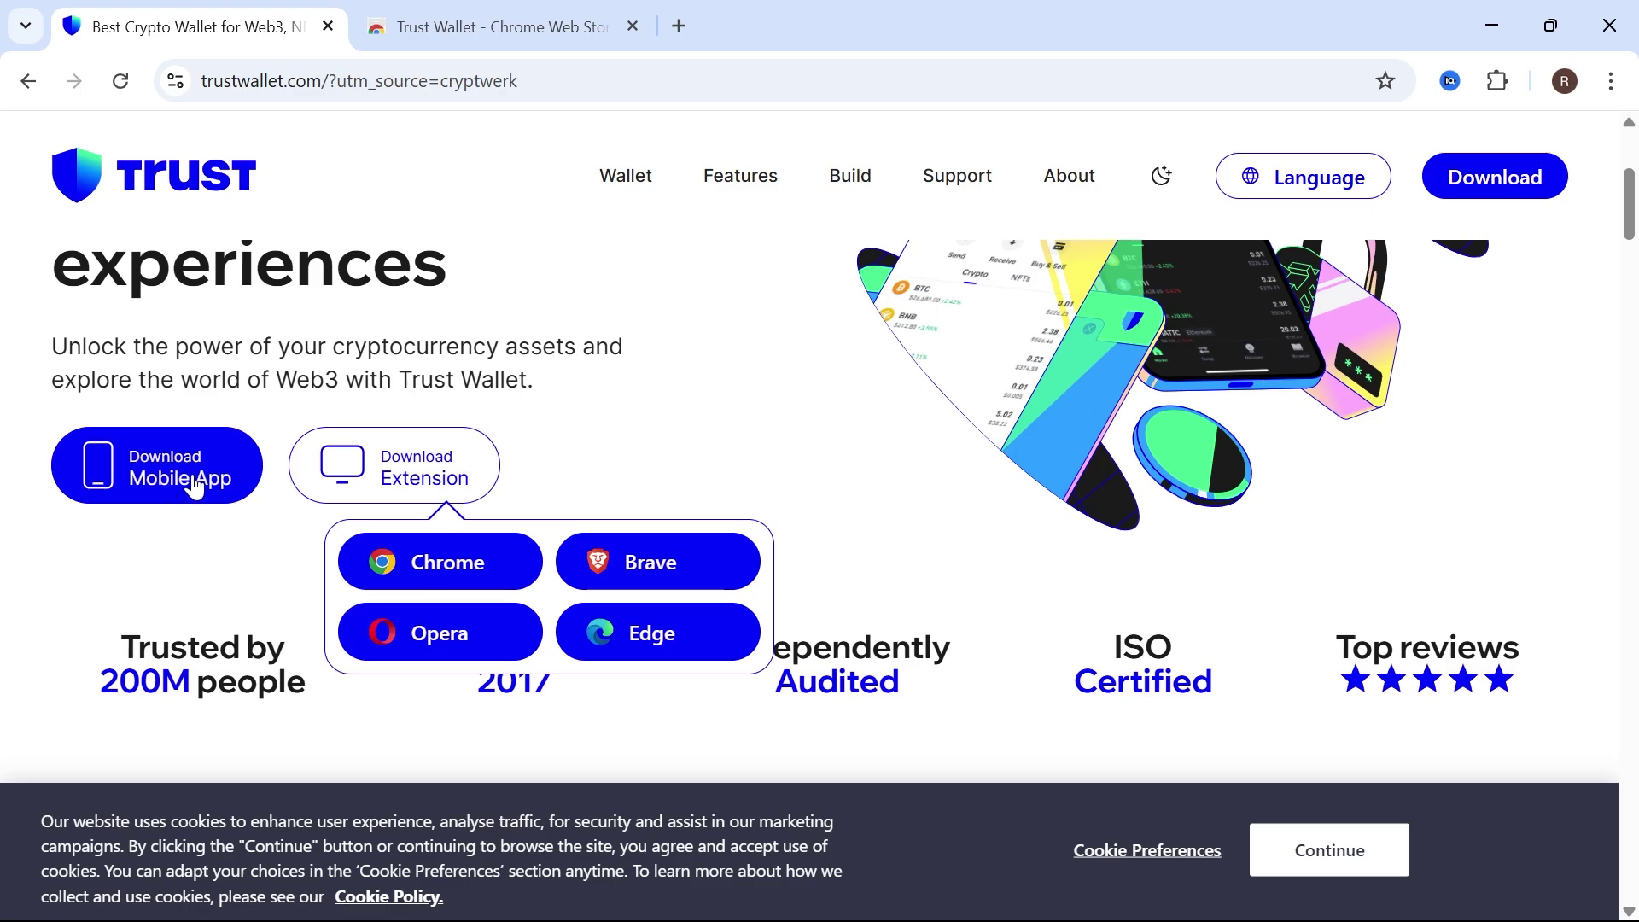
- Add the Trust Wallet extension to Chrome from its Web Store page
key(ctrl+Tab)
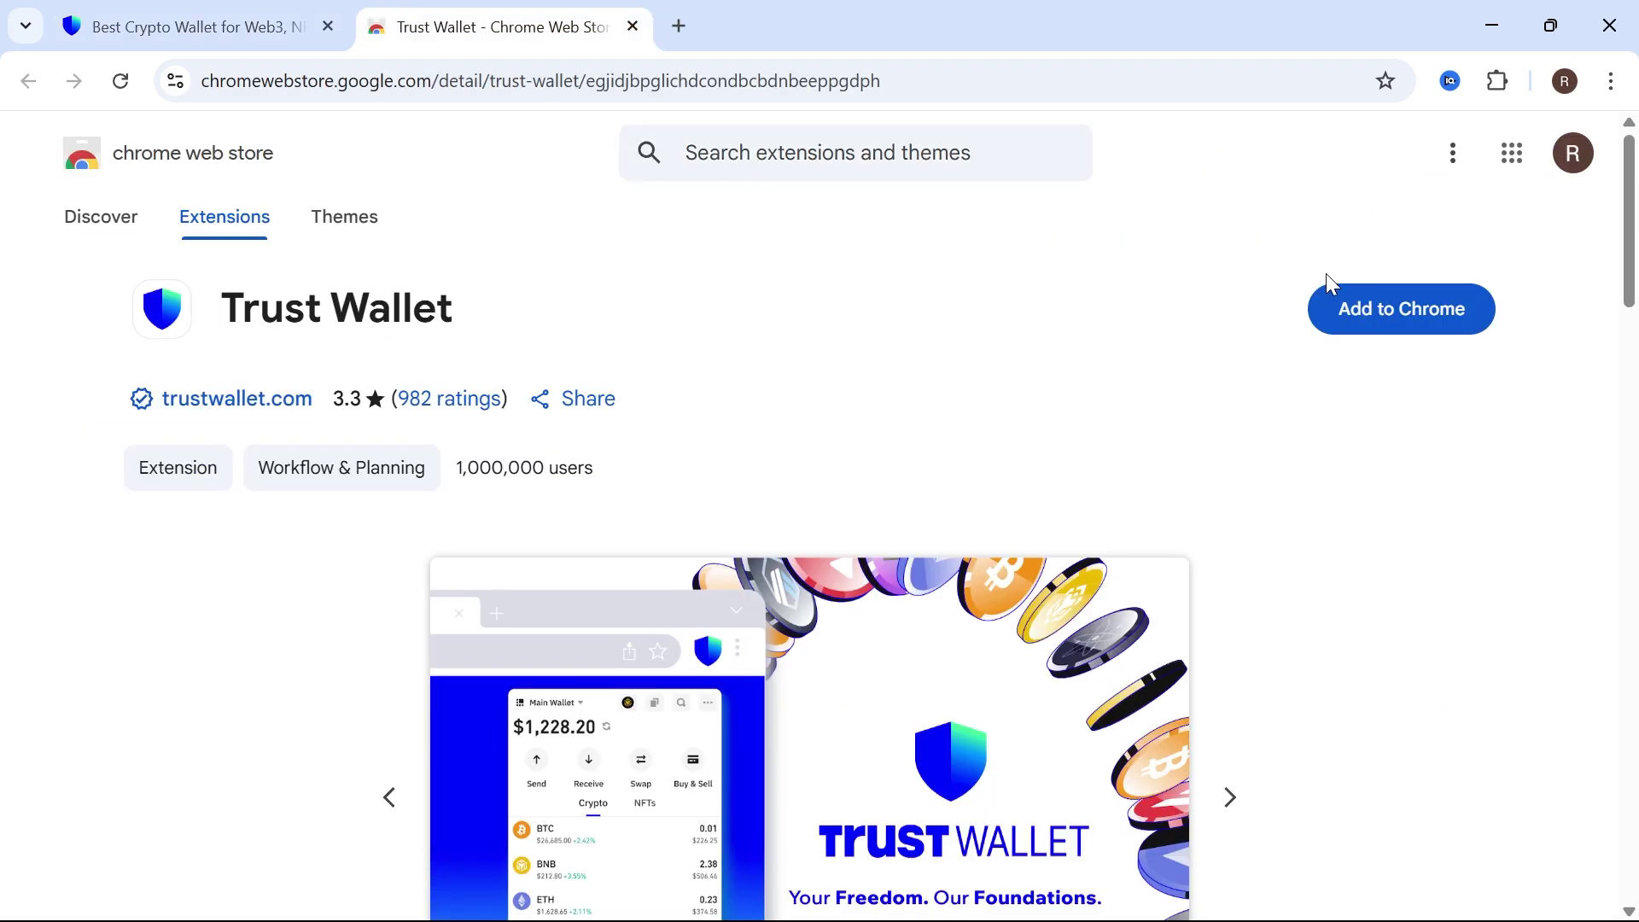
click(1398, 324)
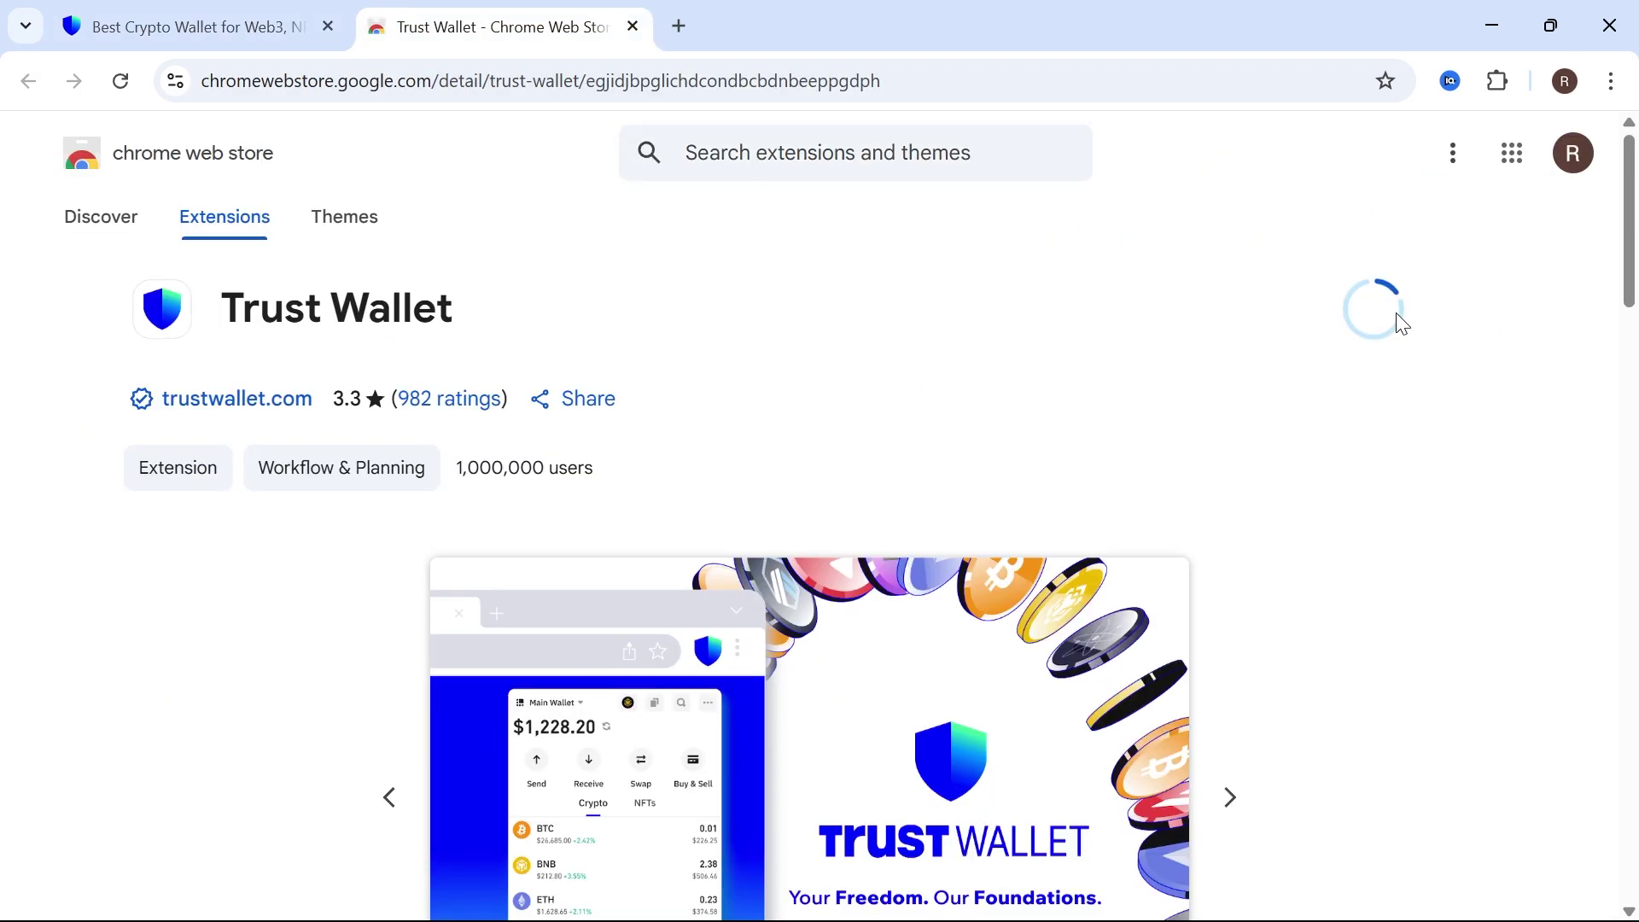
click(915, 384)
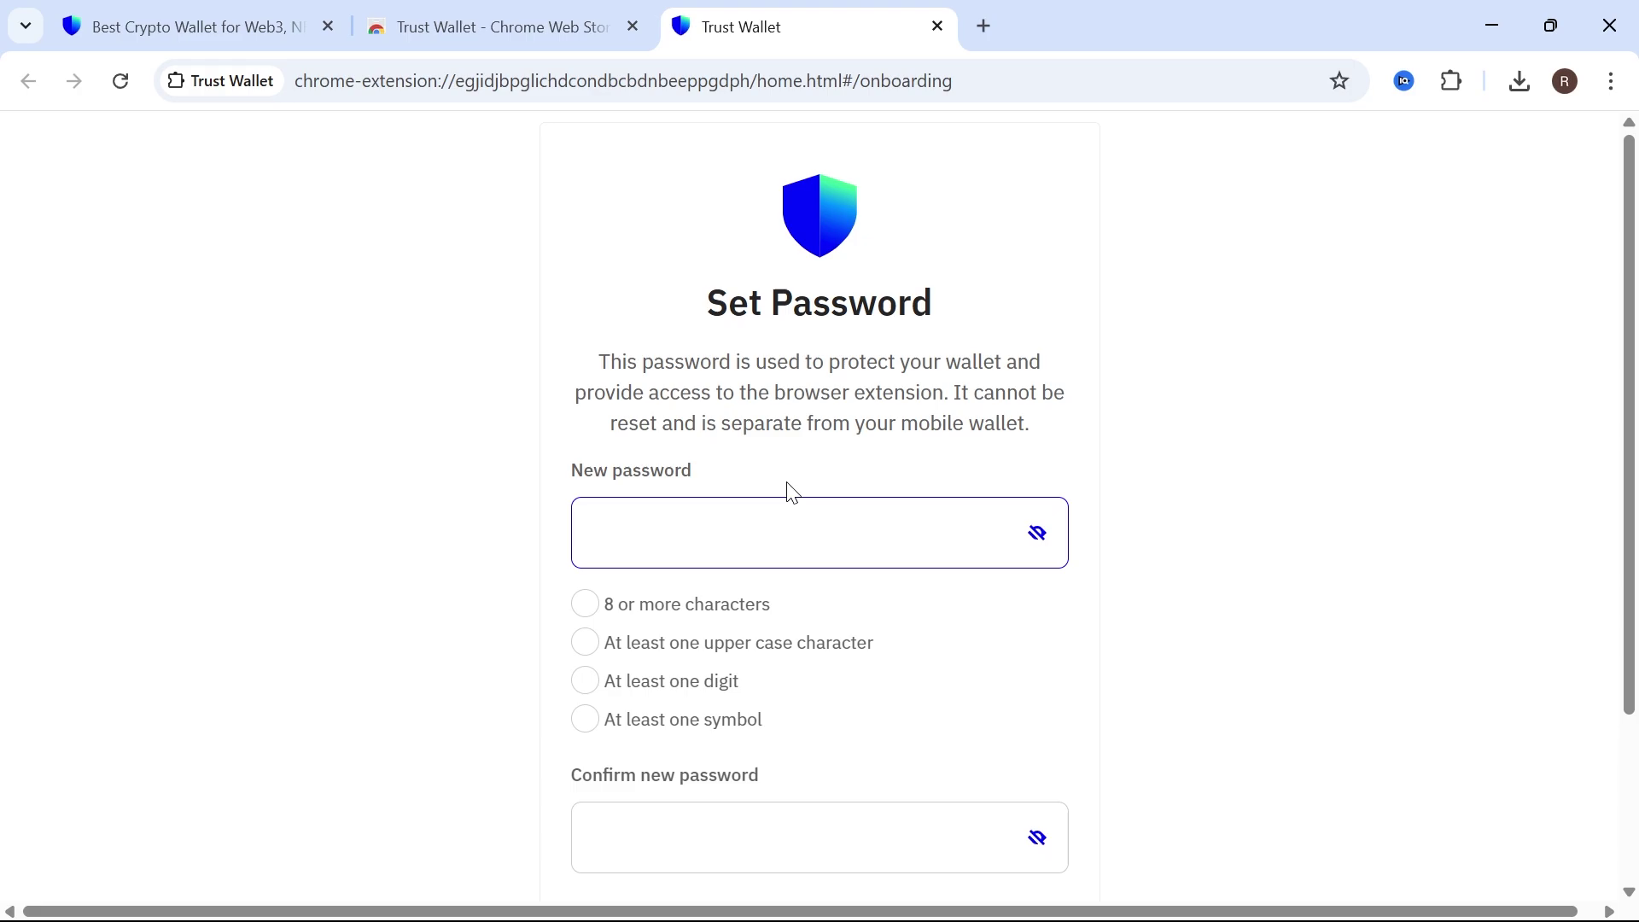
- Set and confirm the wallet password and accept the Terms of Service
key(Tab)
scroll(982, 410, down, 3)
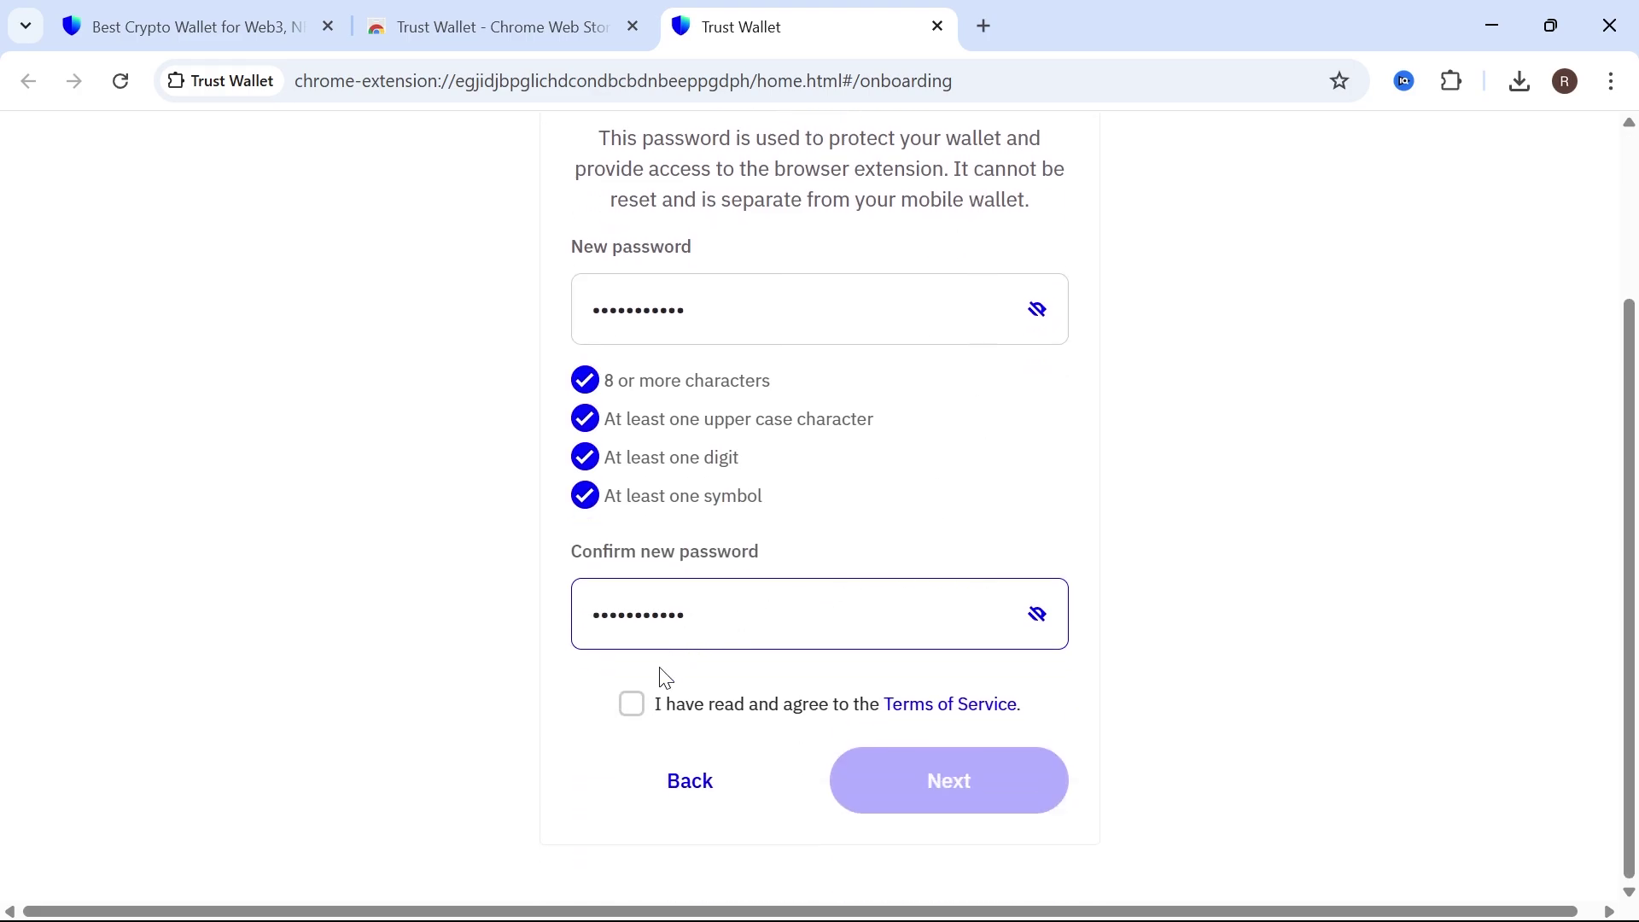
click(634, 704)
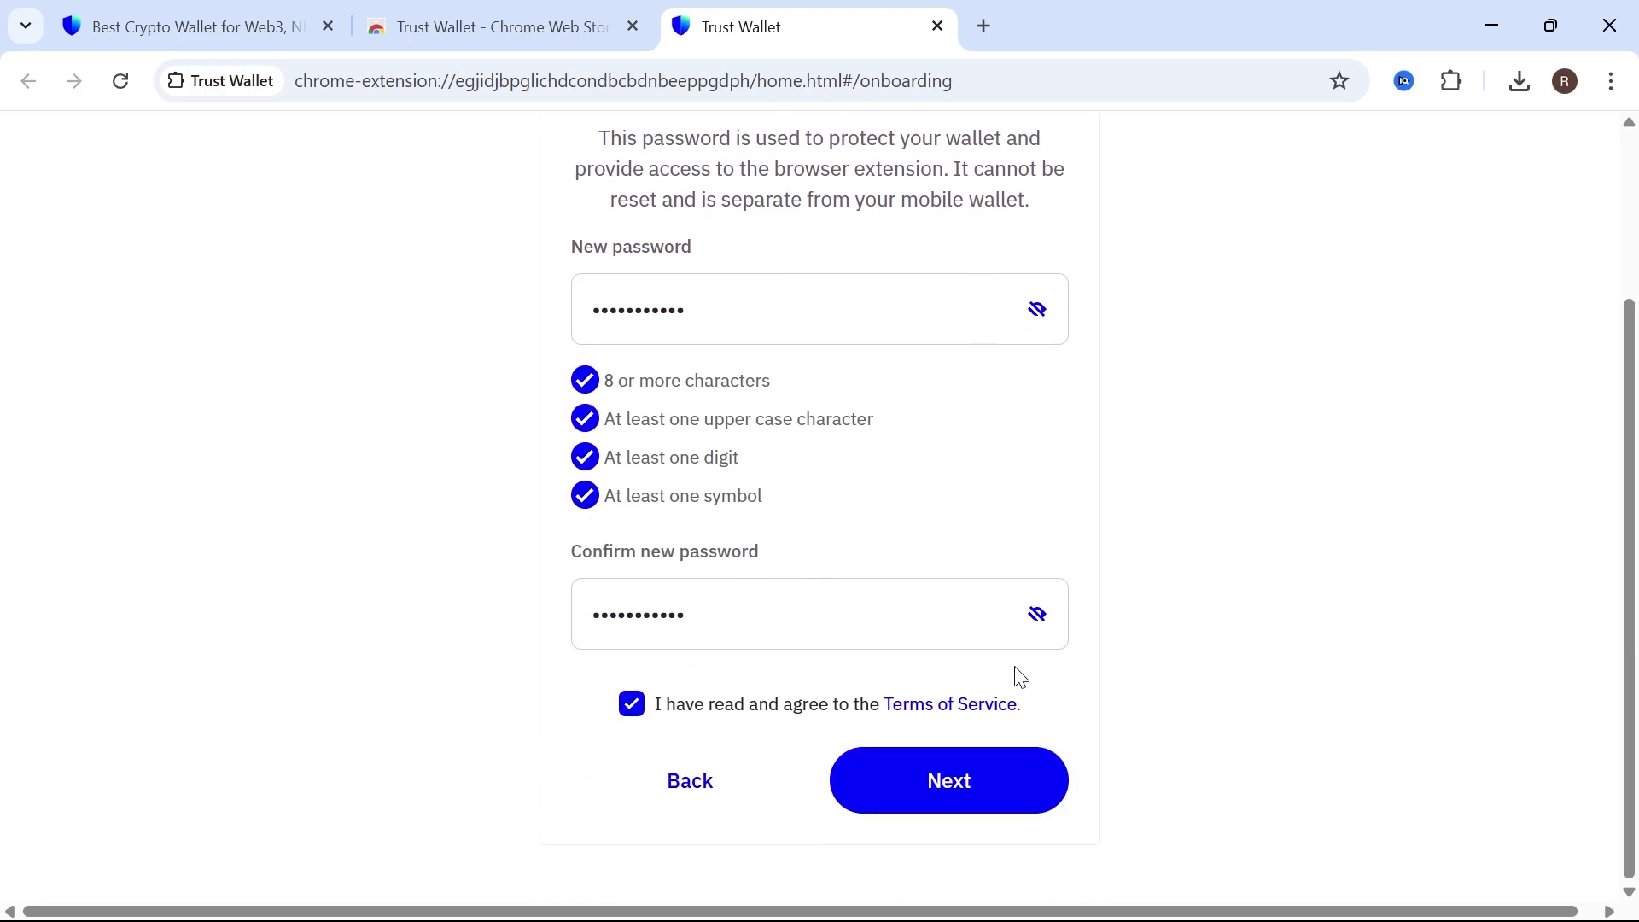
click(967, 794)
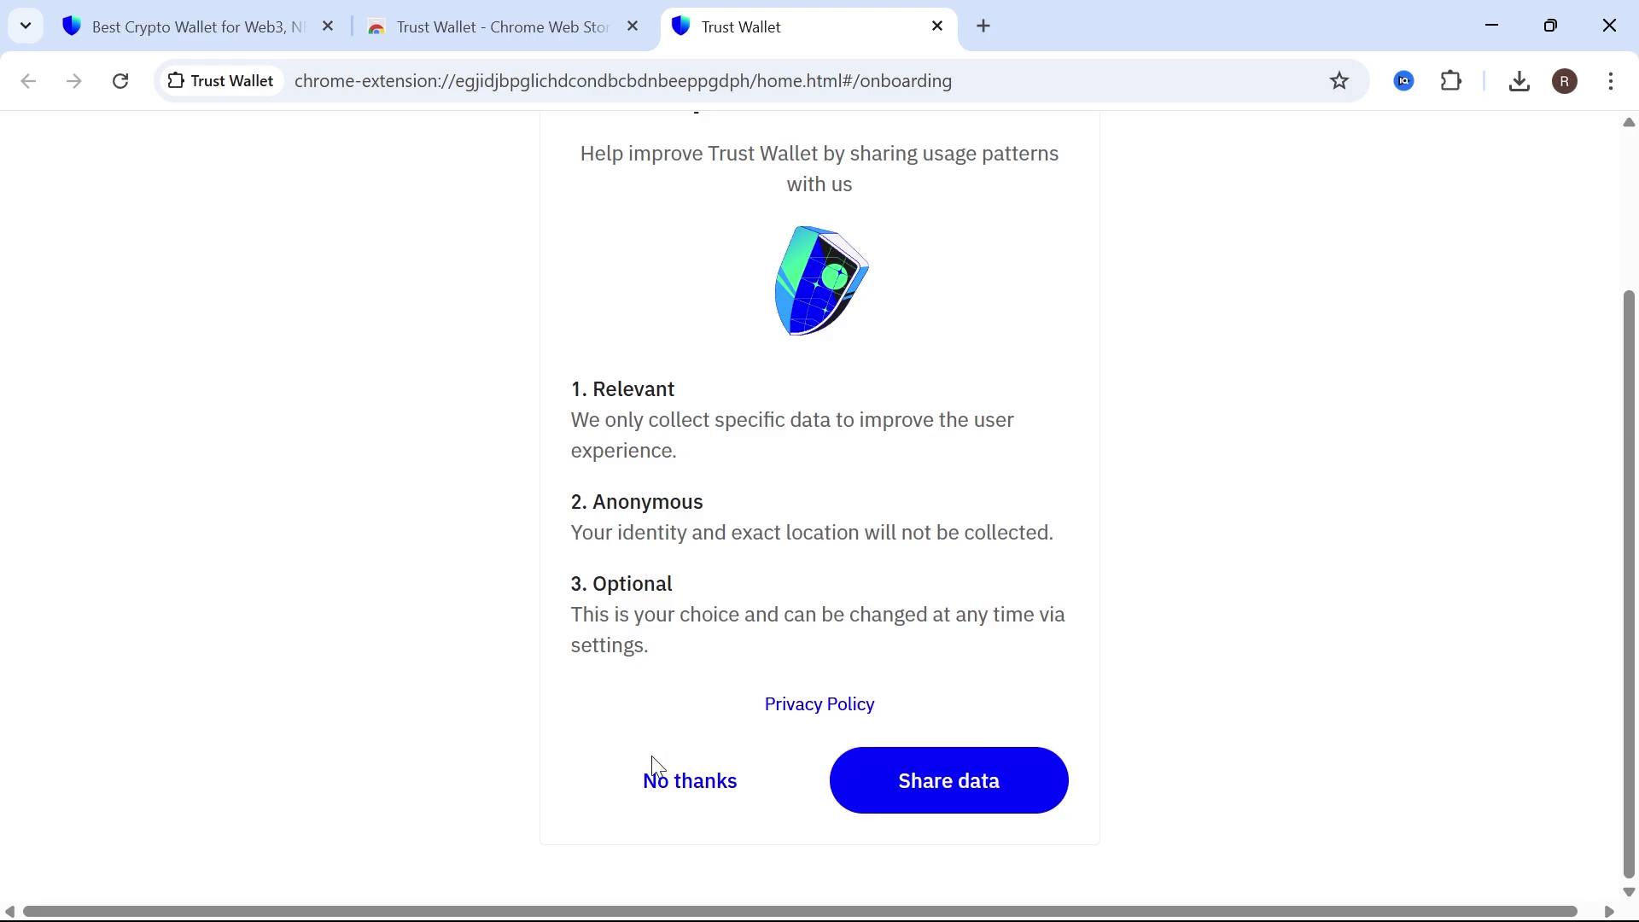
- Decline usage data sharing, open the new wallet, and dismiss the dApps tip
click(658, 776)
scroll(577, 410, down, 2)
scroll(715, 443, up, 1)
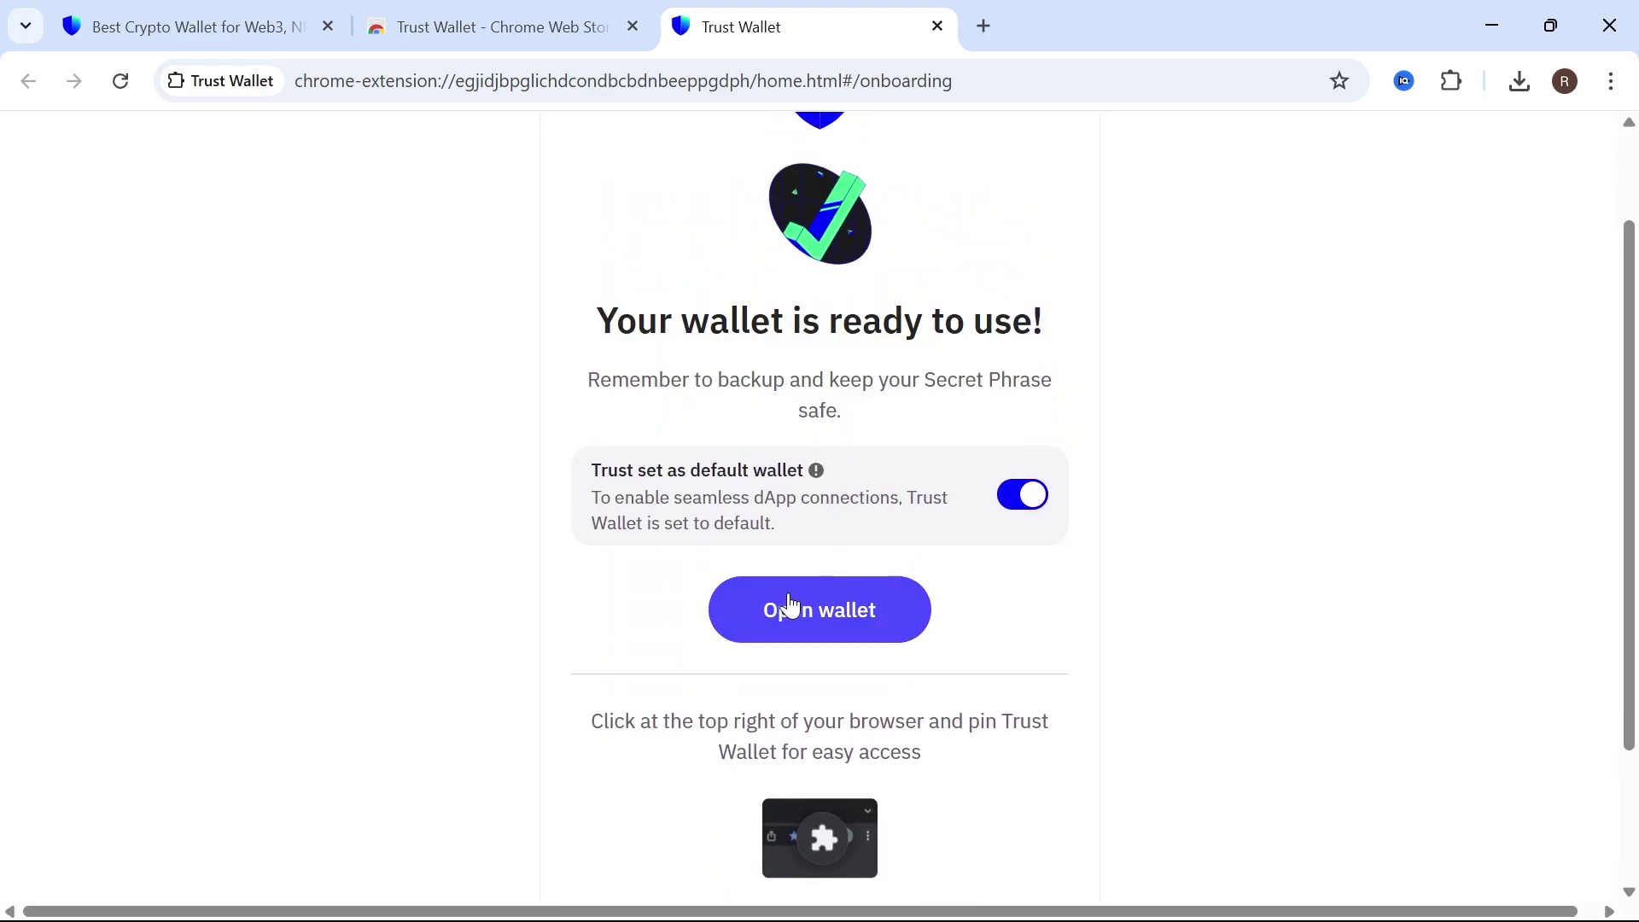
click(794, 619)
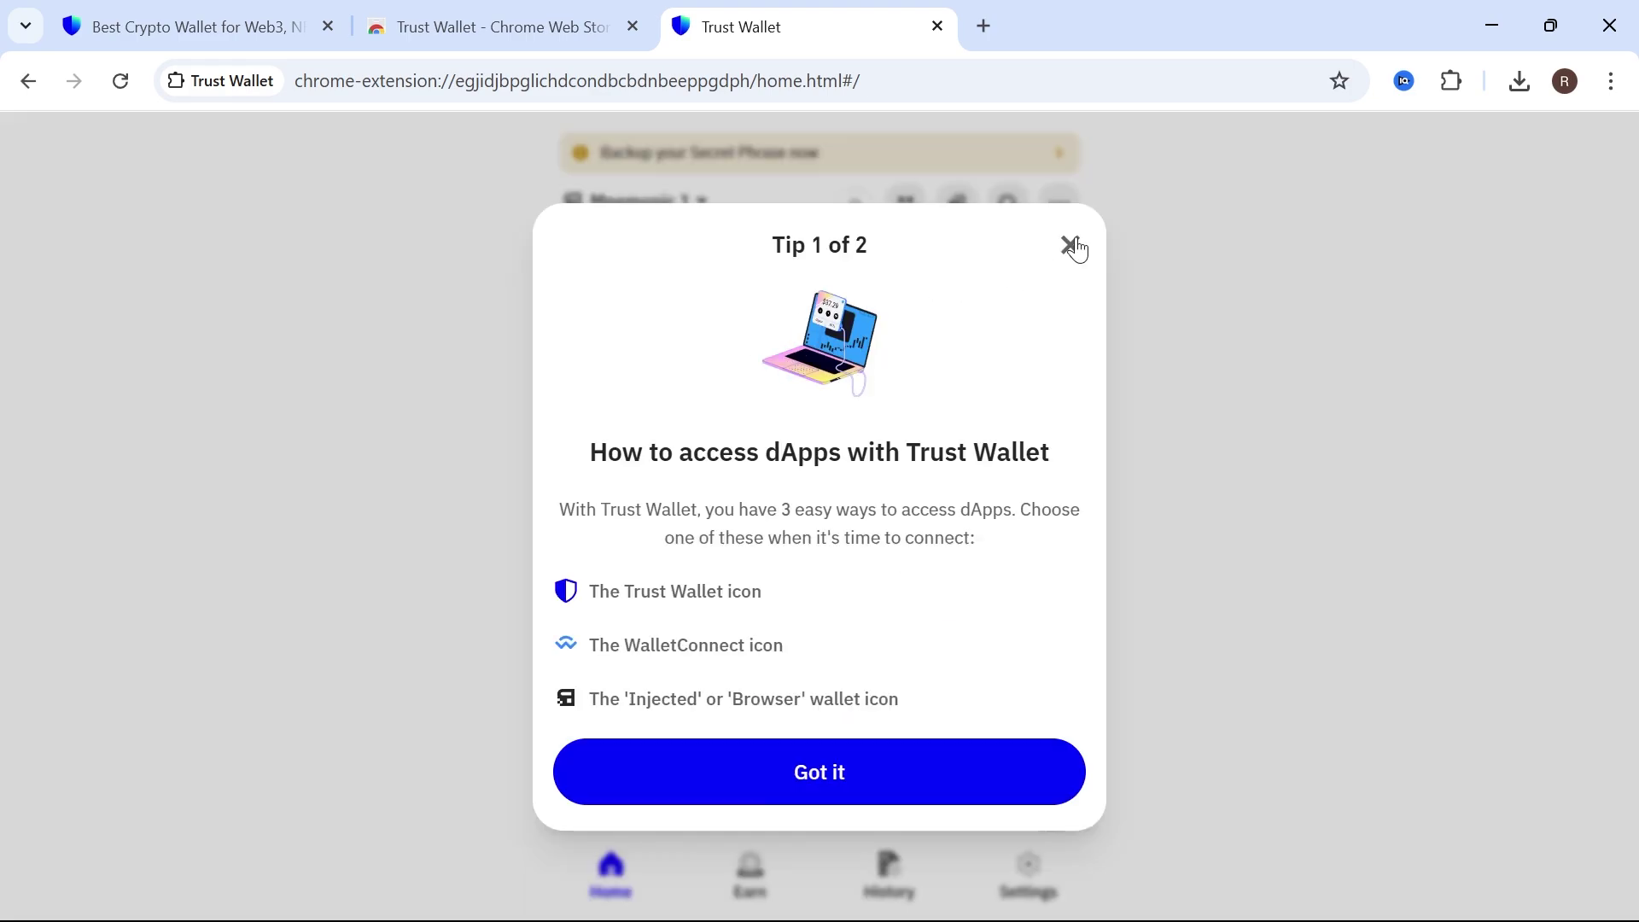
click(1068, 247)
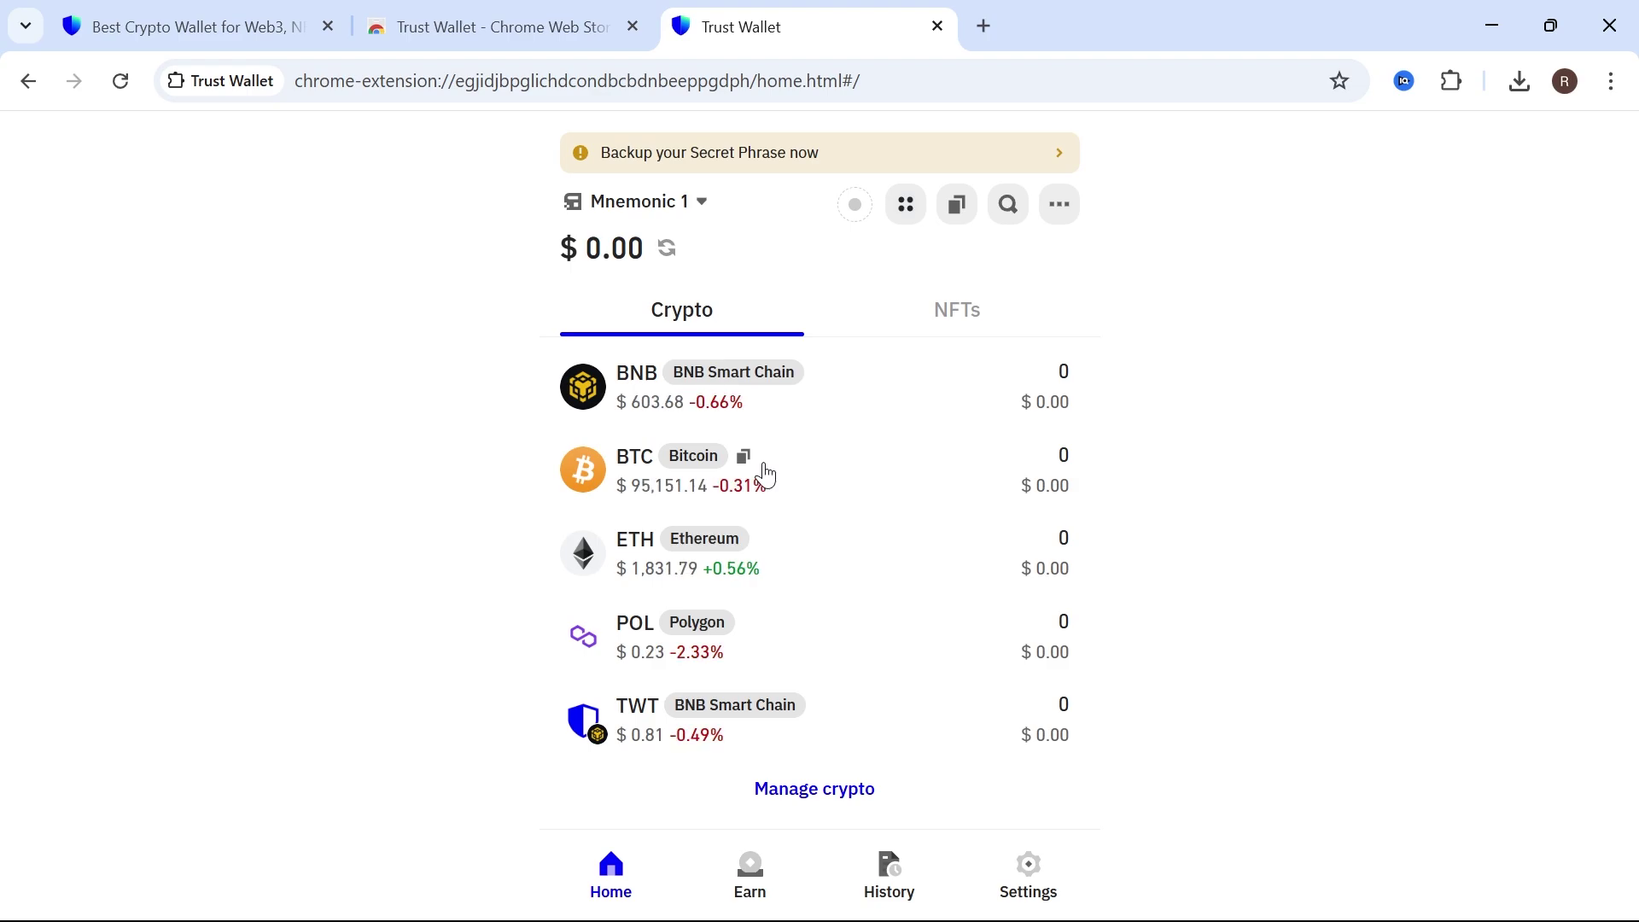
- Start receiving Bitcoin from the BTC asset page, skipping the backup warning
click(765, 474)
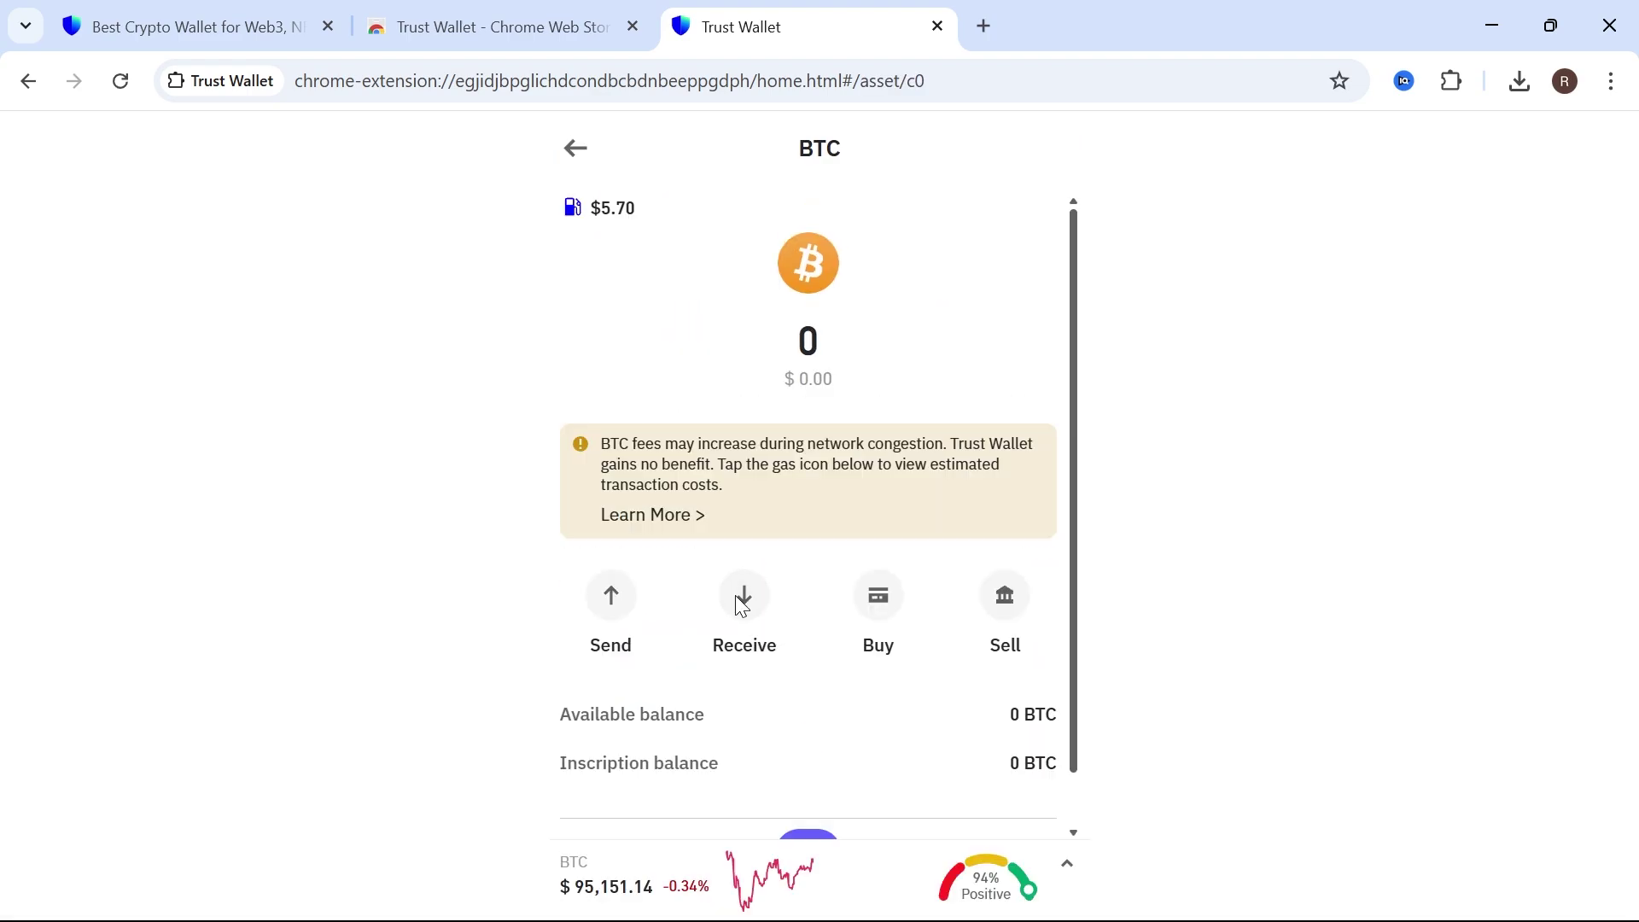
click(738, 602)
click(807, 749)
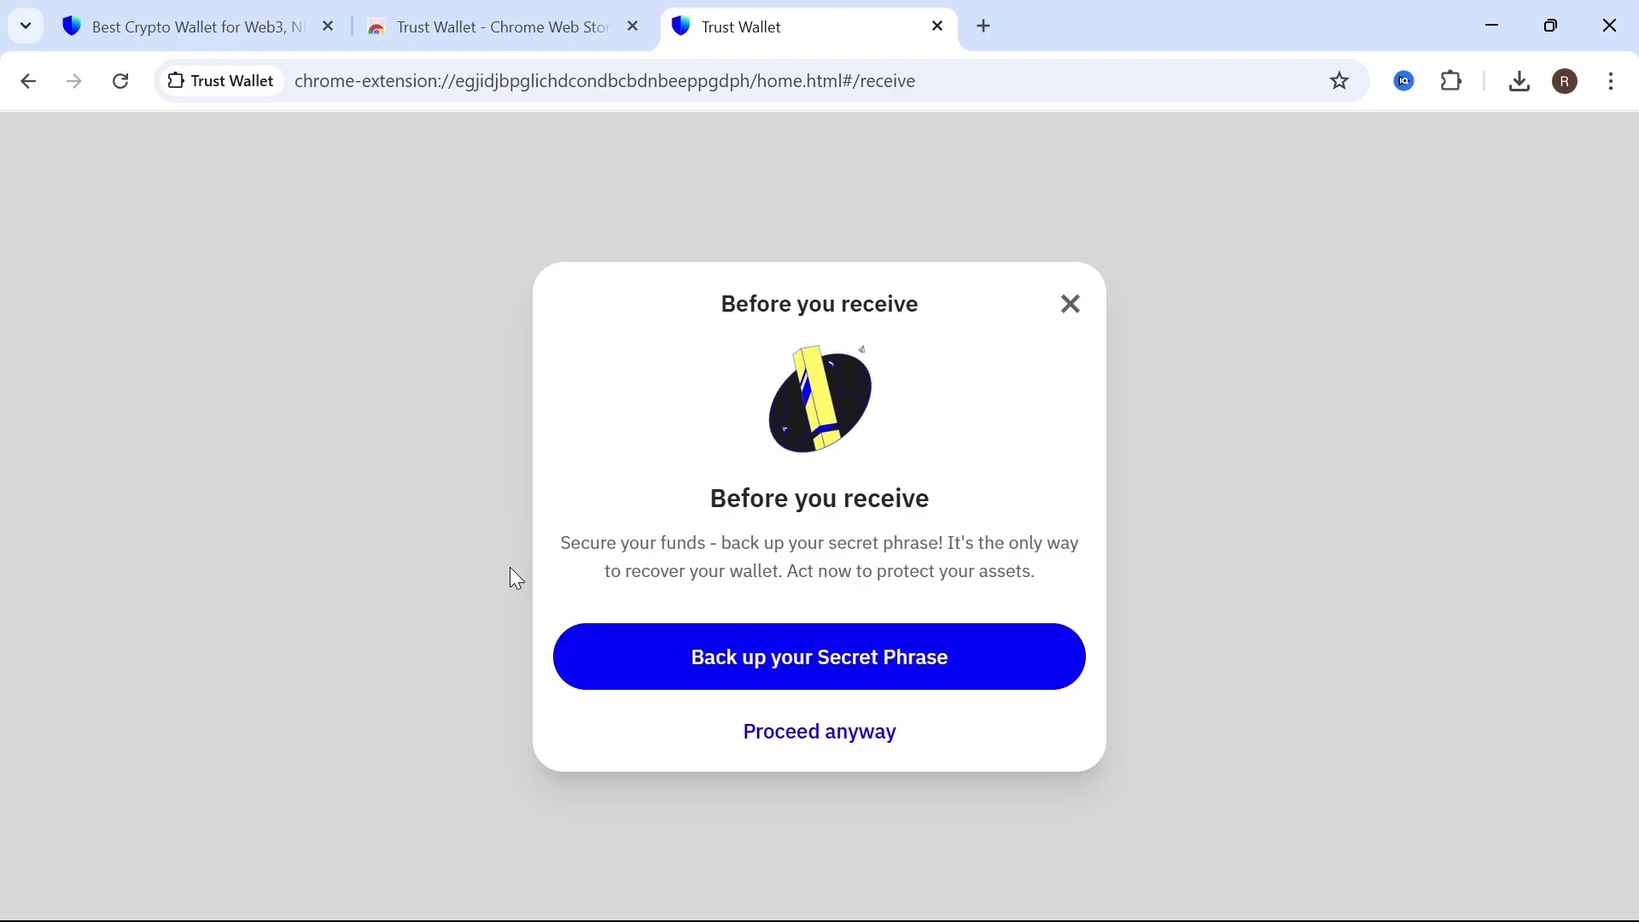
- Show the BTC QR code and address, copy the address, and close it
click(760, 435)
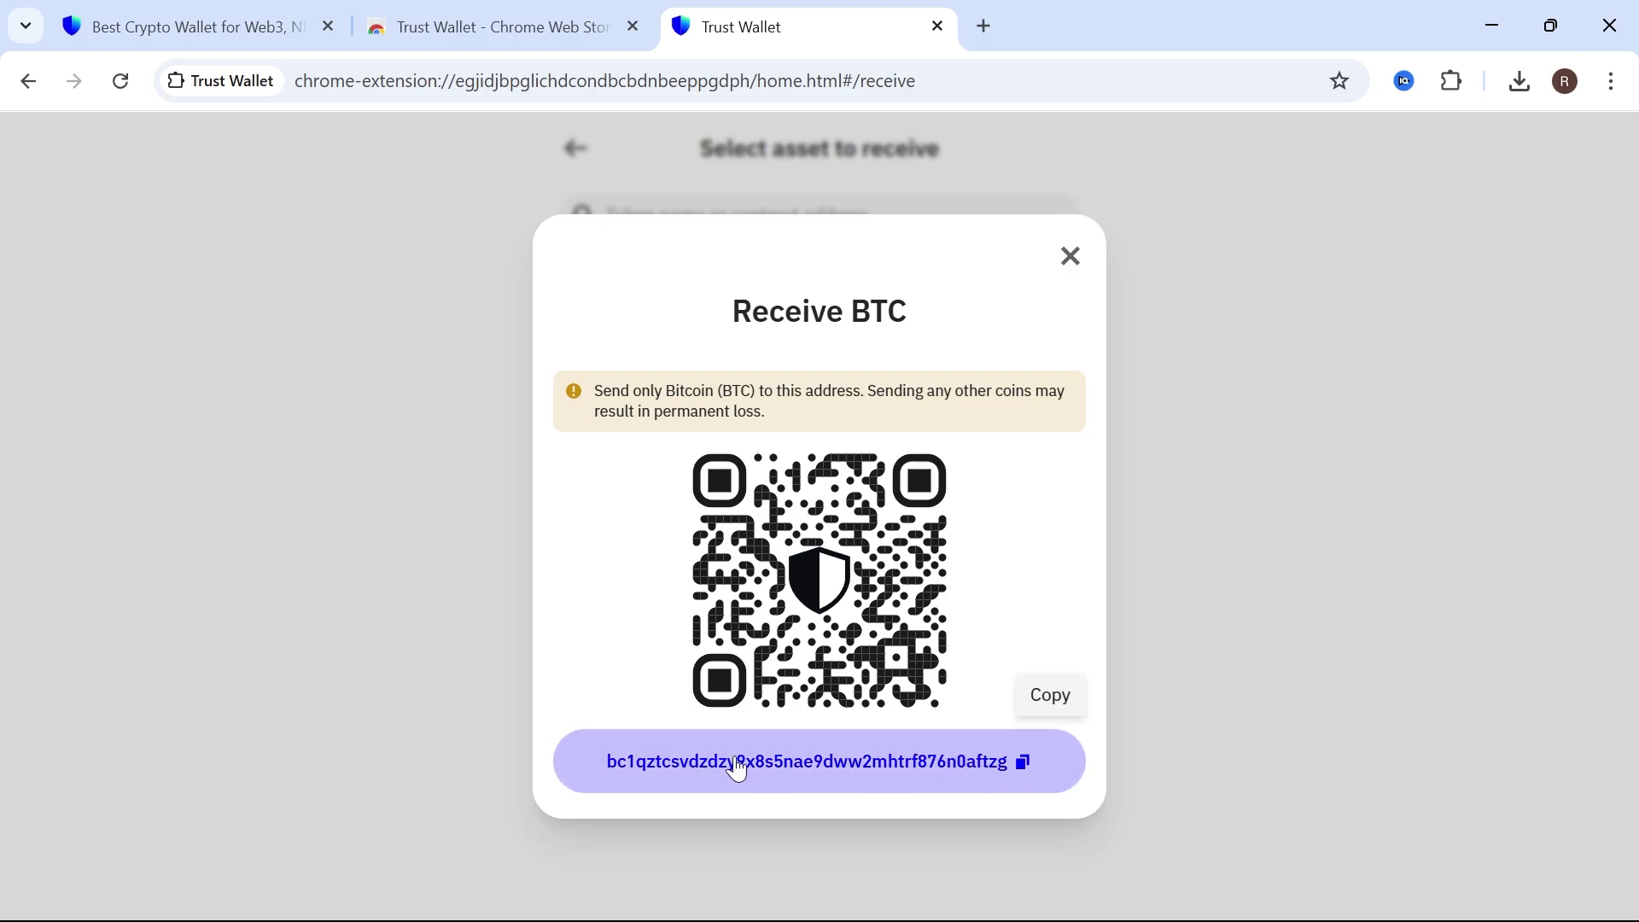
click(1021, 766)
click(1200, 388)
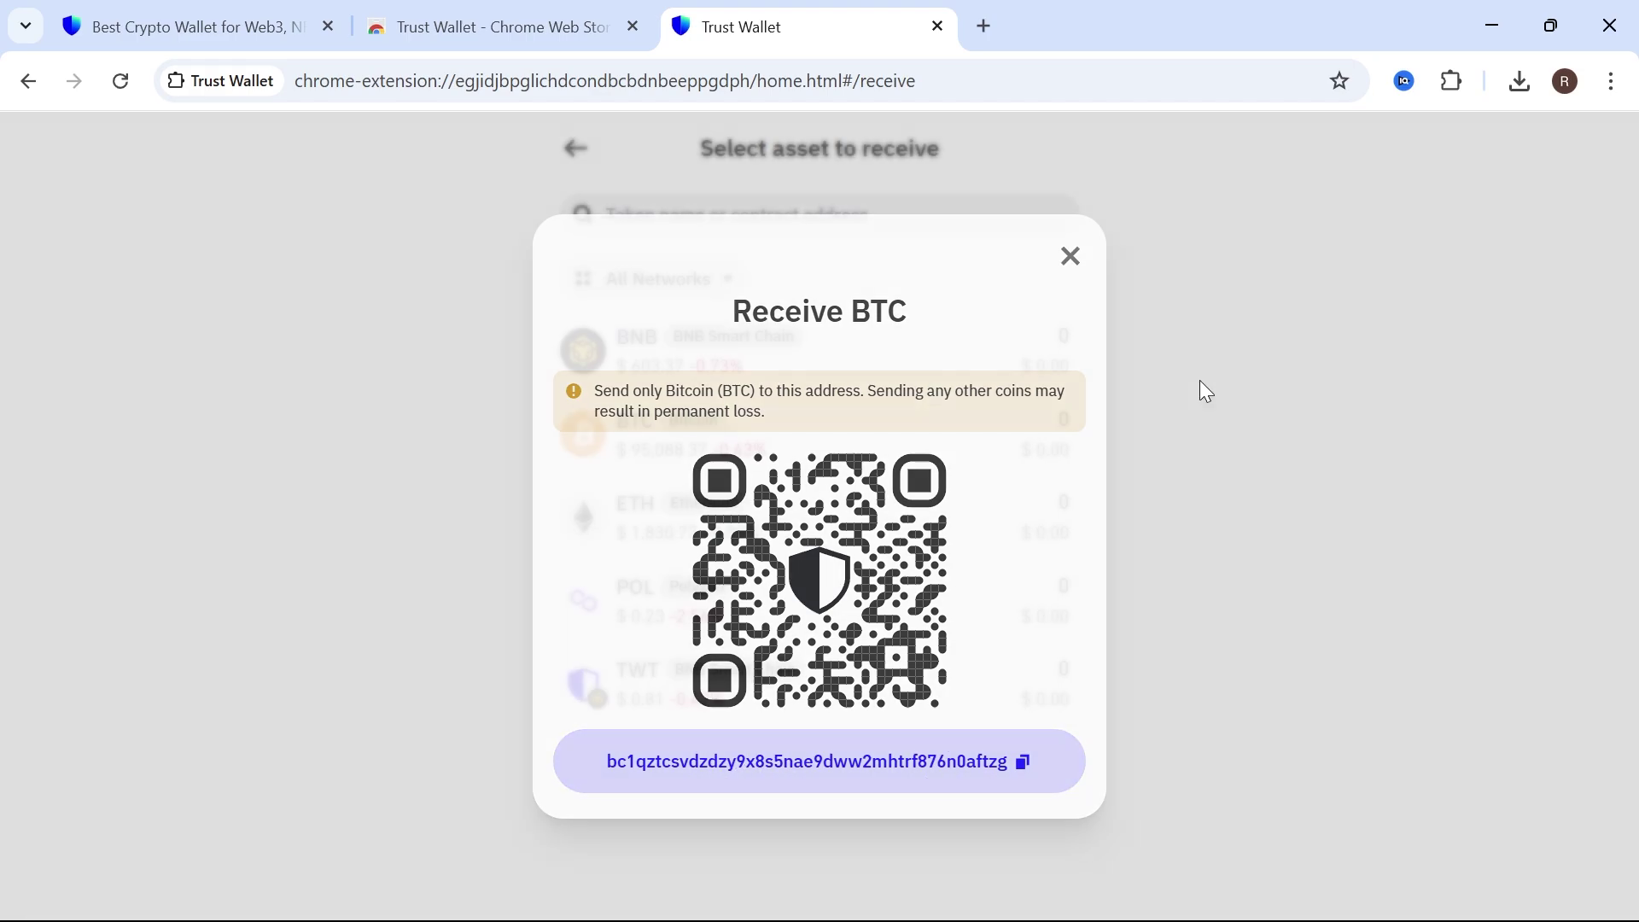
- Return to the wallet home screen and open Settings > Manage Wallets
click(576, 150)
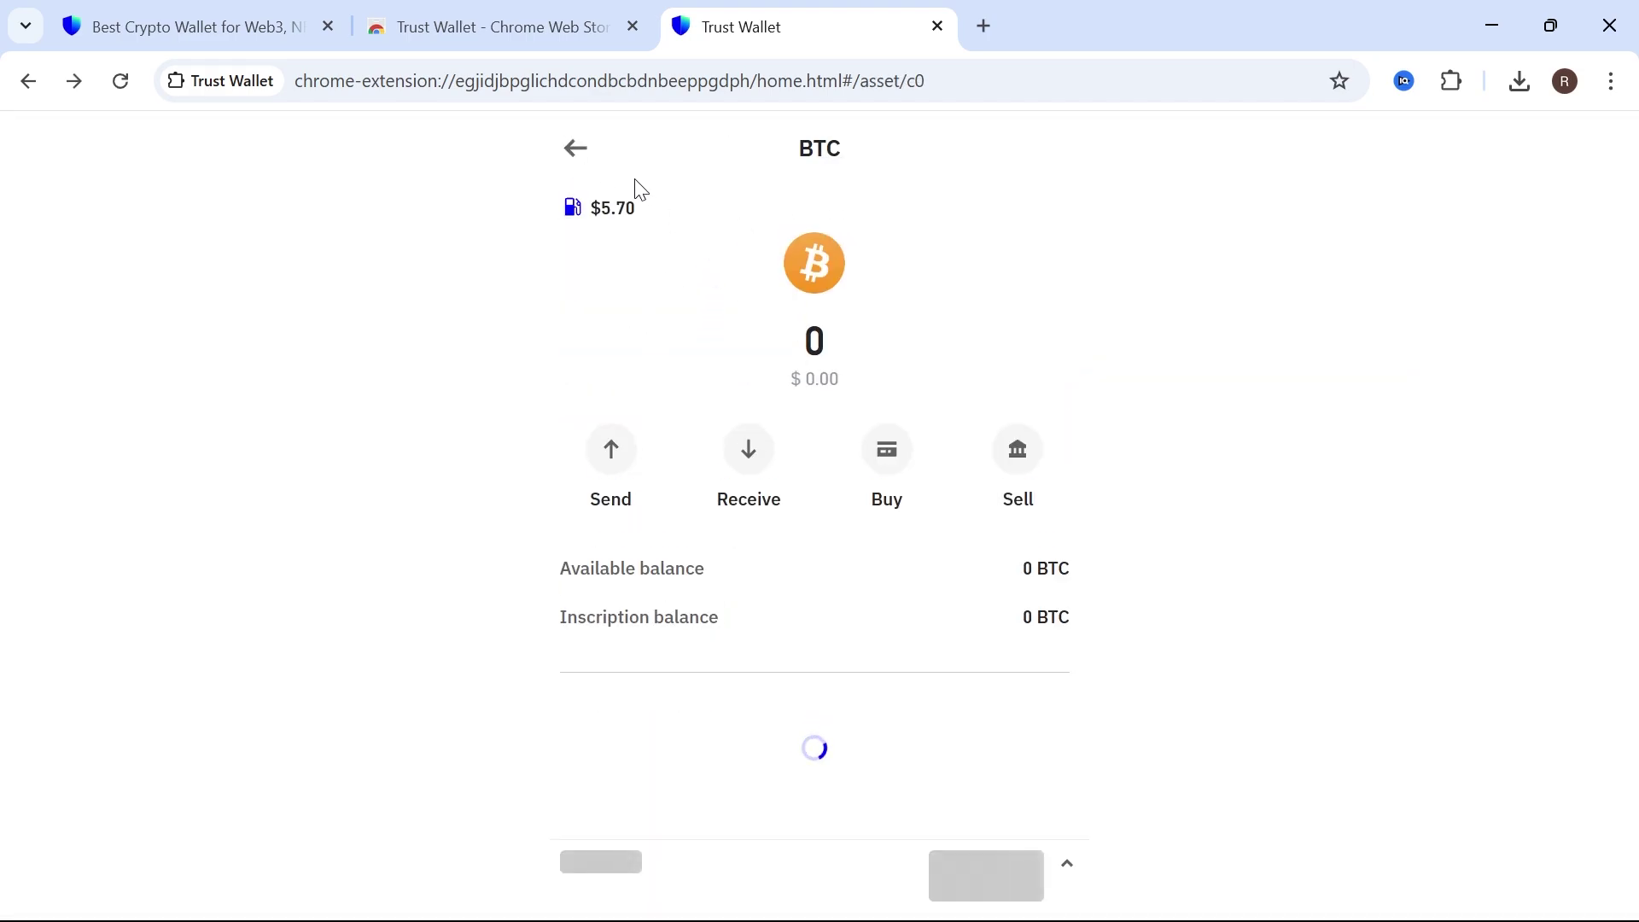
click(577, 150)
scroll(790, 420, down, 2)
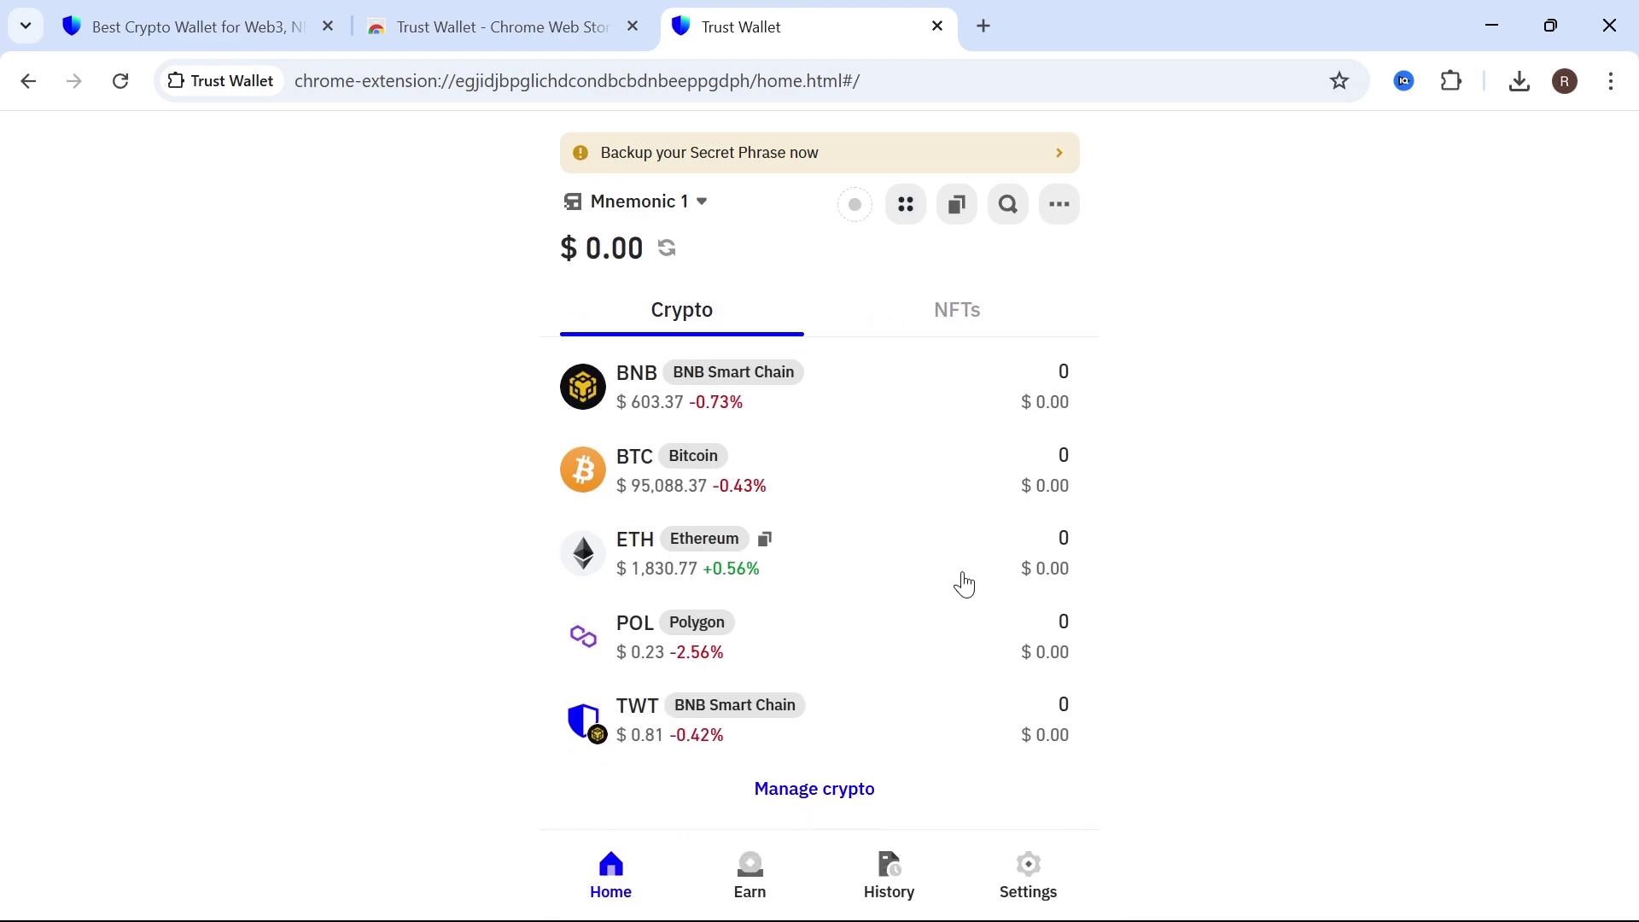
scroll(929, 346, up, 2)
scroll(1001, 791, down, 2)
scroll(1012, 819, up, 2)
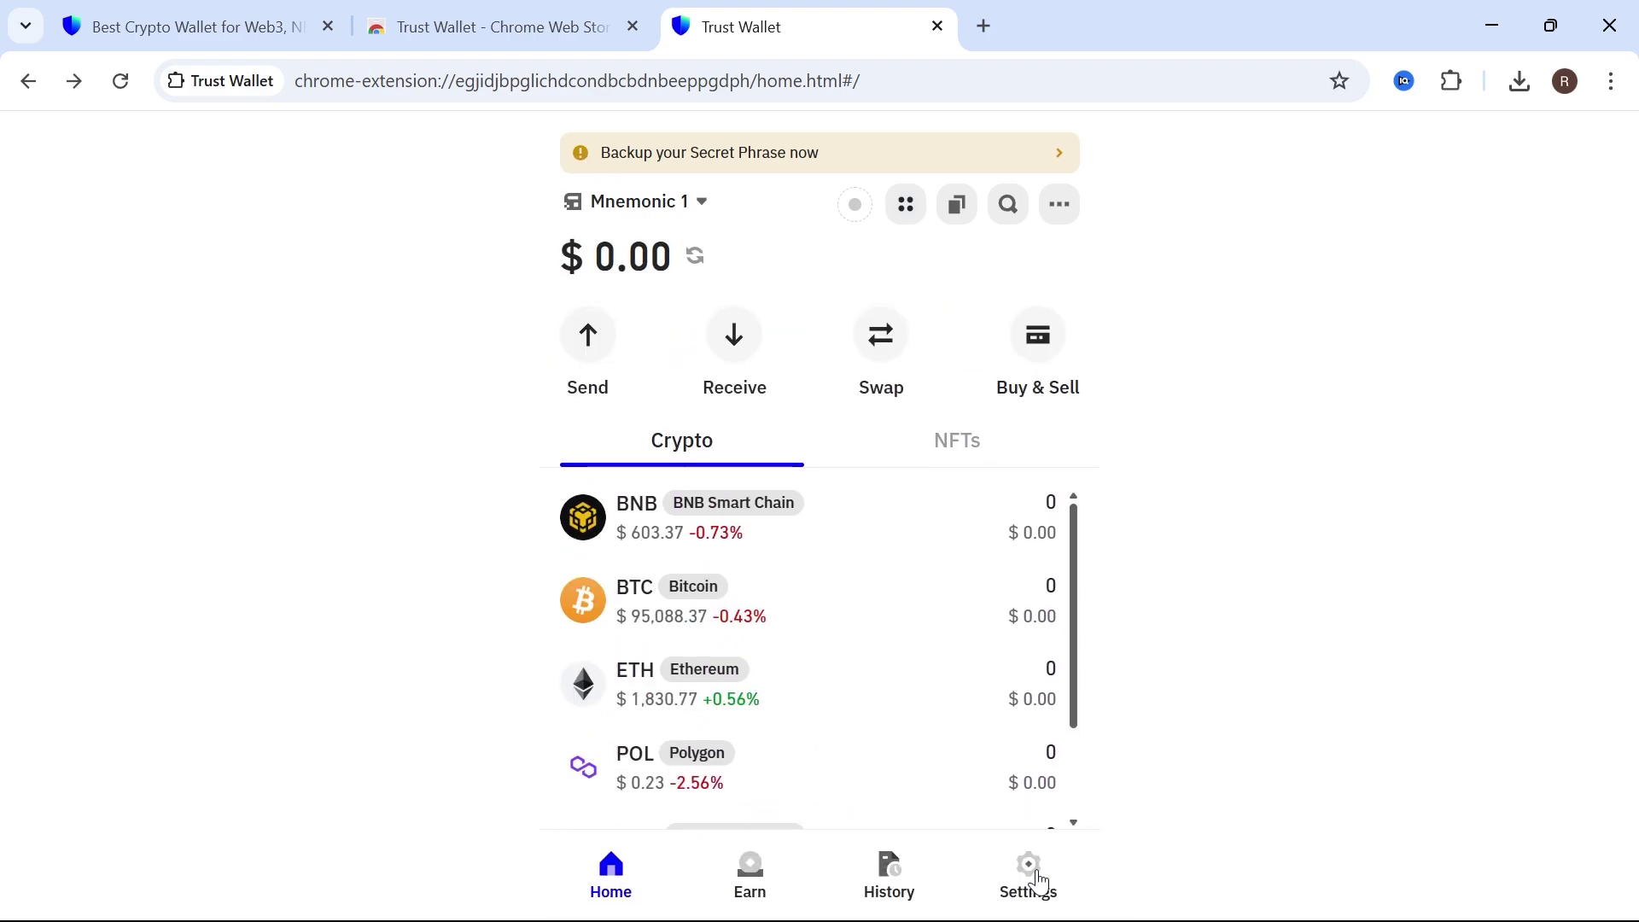
click(1038, 881)
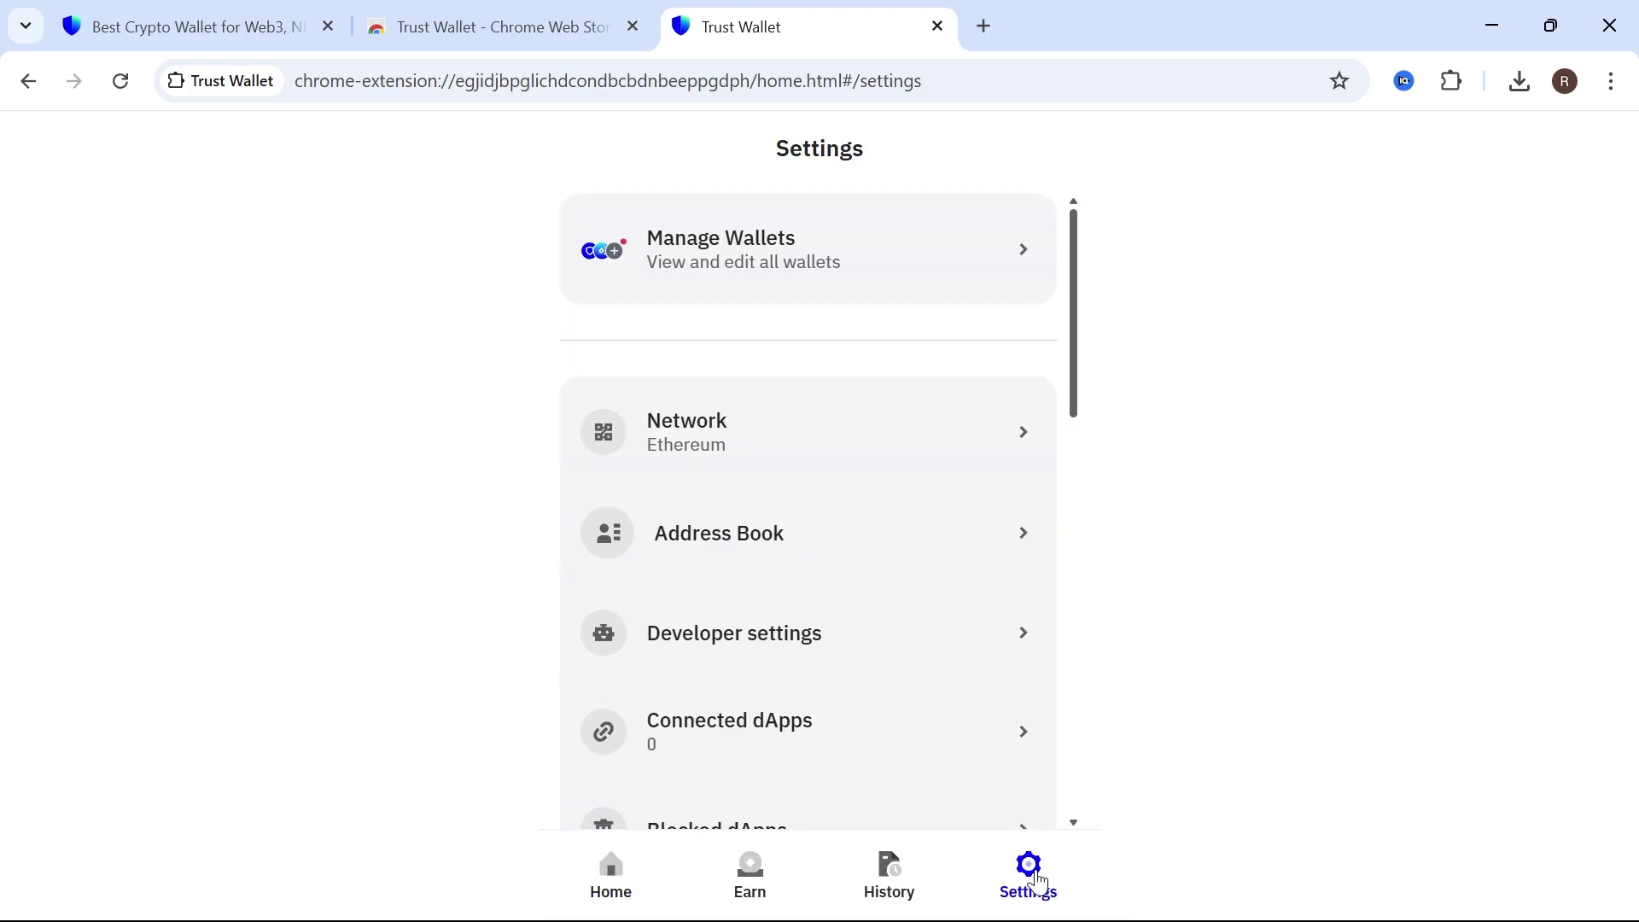
click(814, 264)
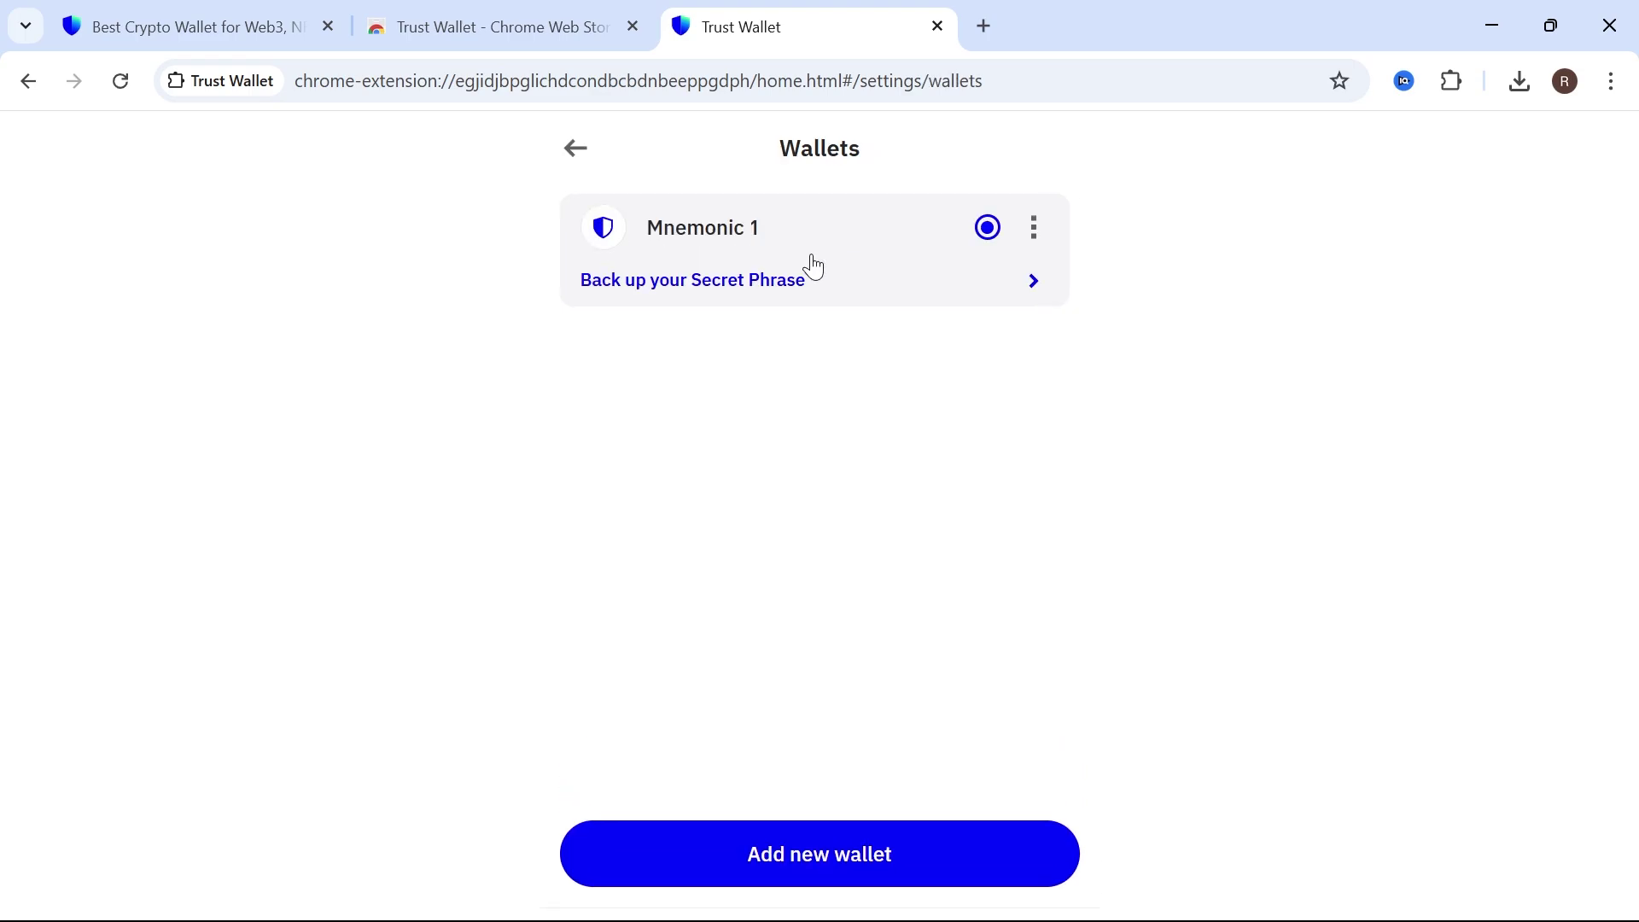
- Open the Back up your Secret Phrase page for Mnemonic 1, then cancel
click(711, 282)
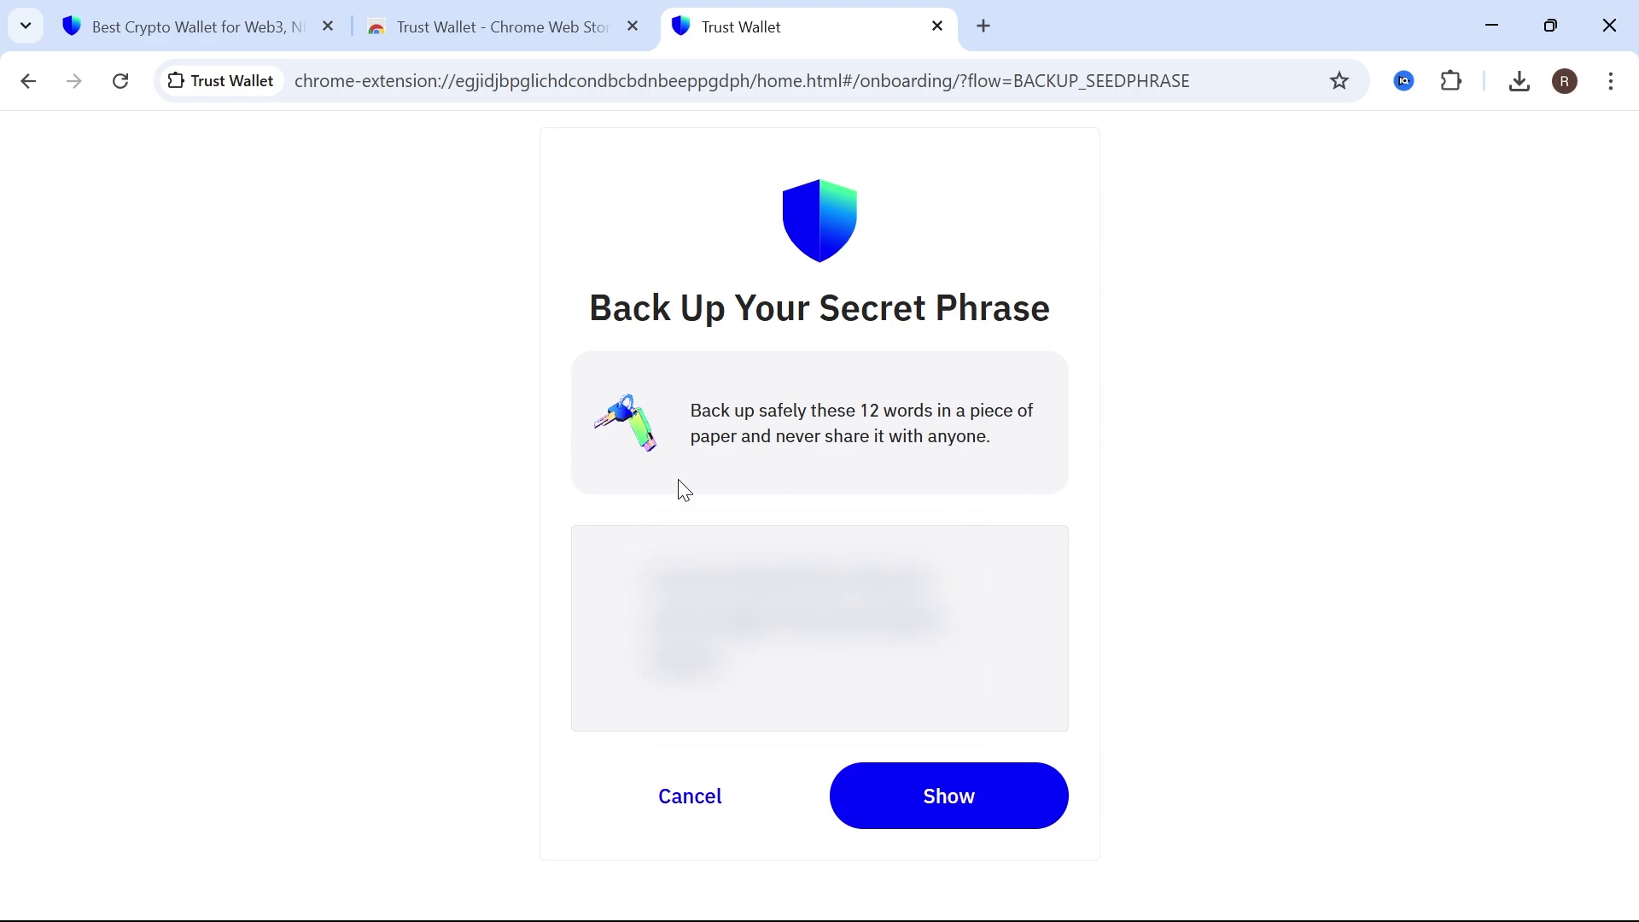
click(698, 795)
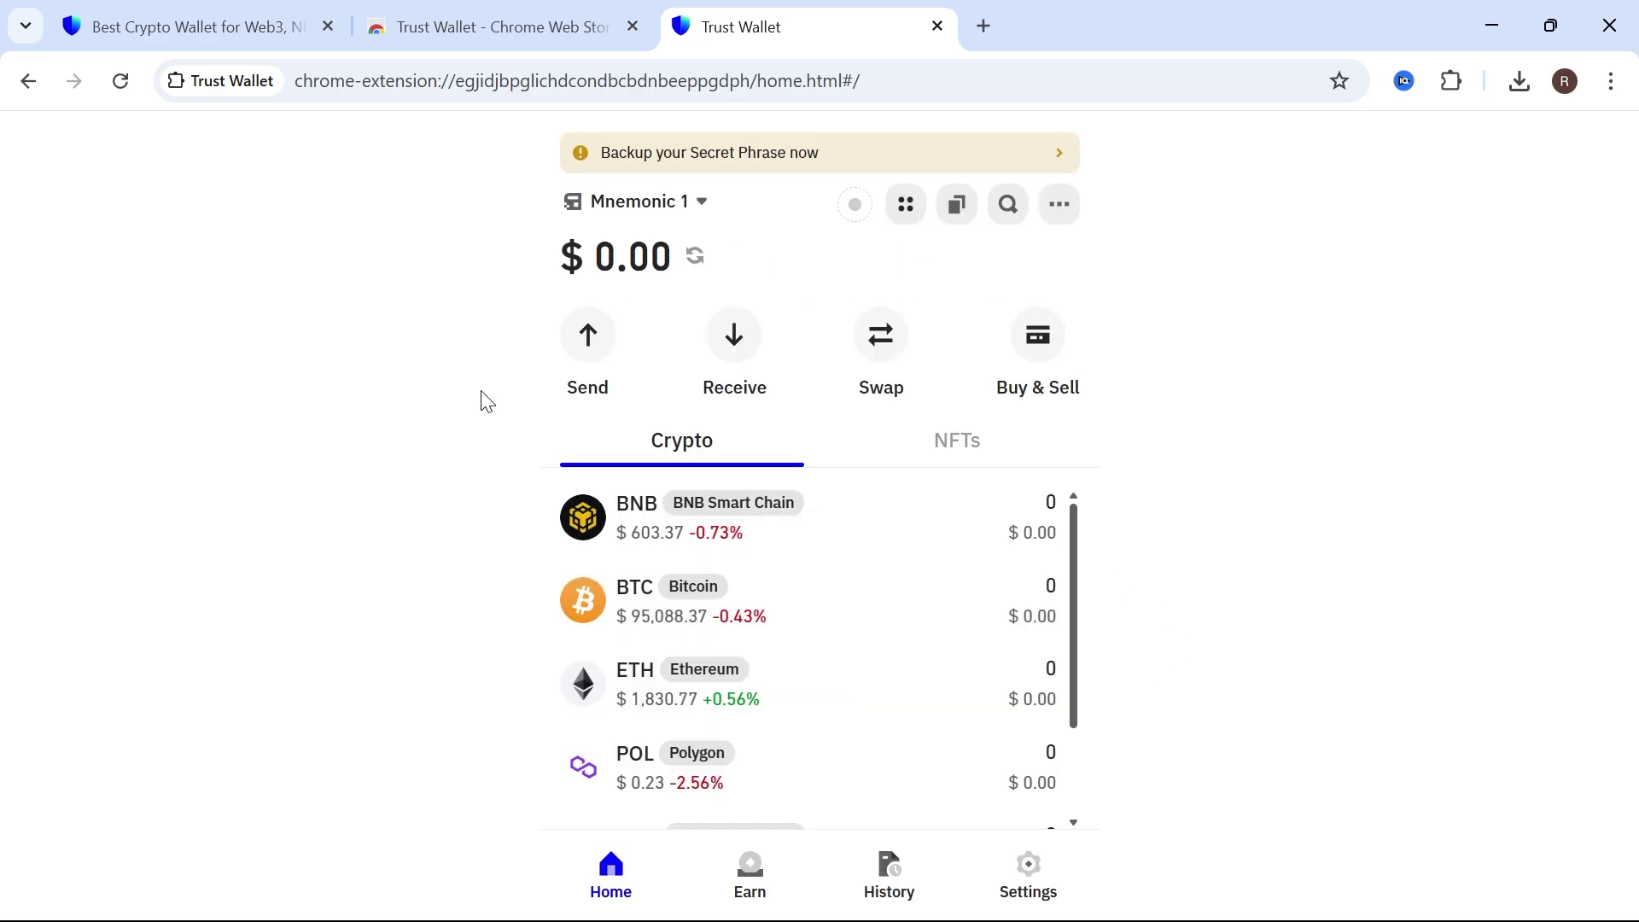